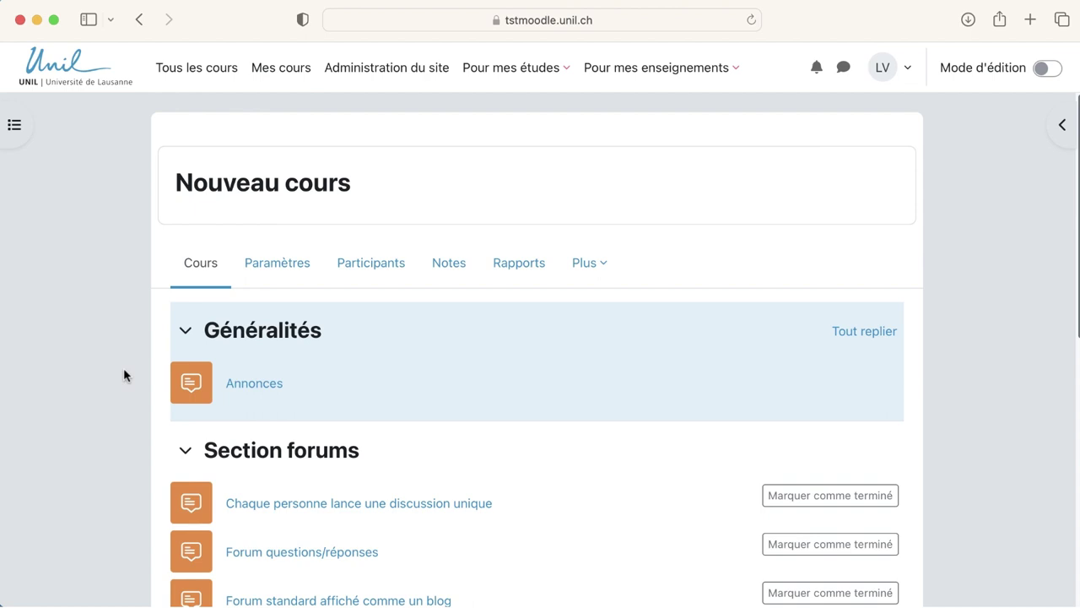
- Open the automatic group creation form from the groups page of the course's participants
click(367, 268)
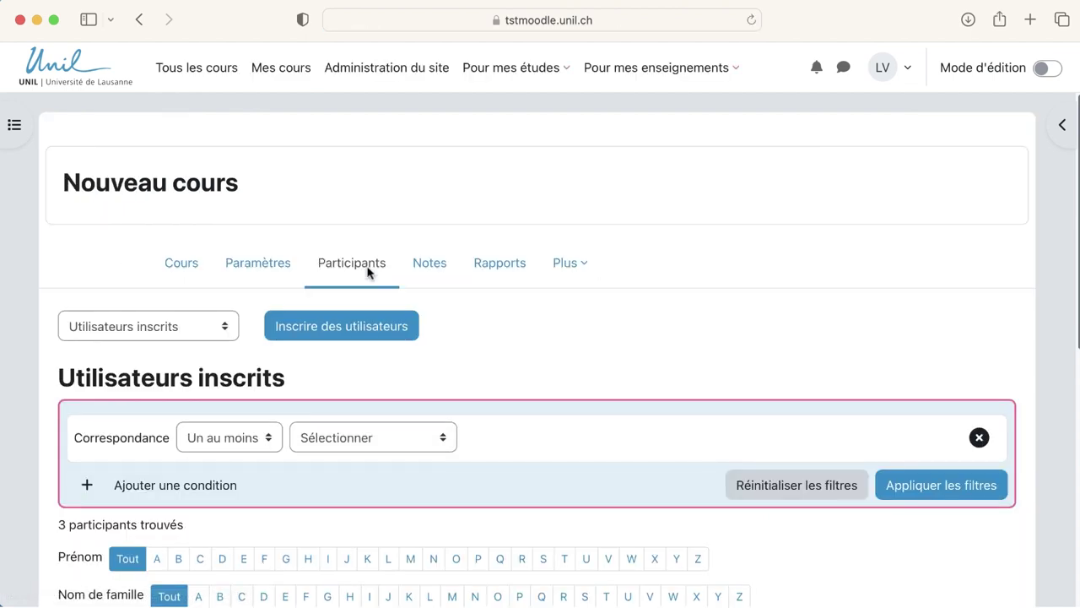
click(218, 327)
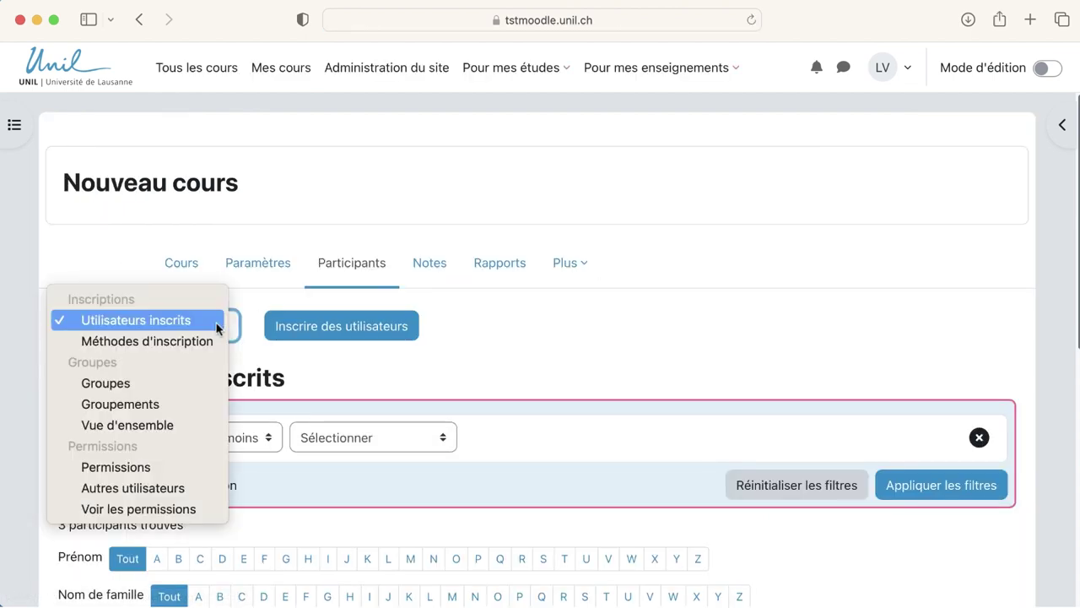
click(183, 383)
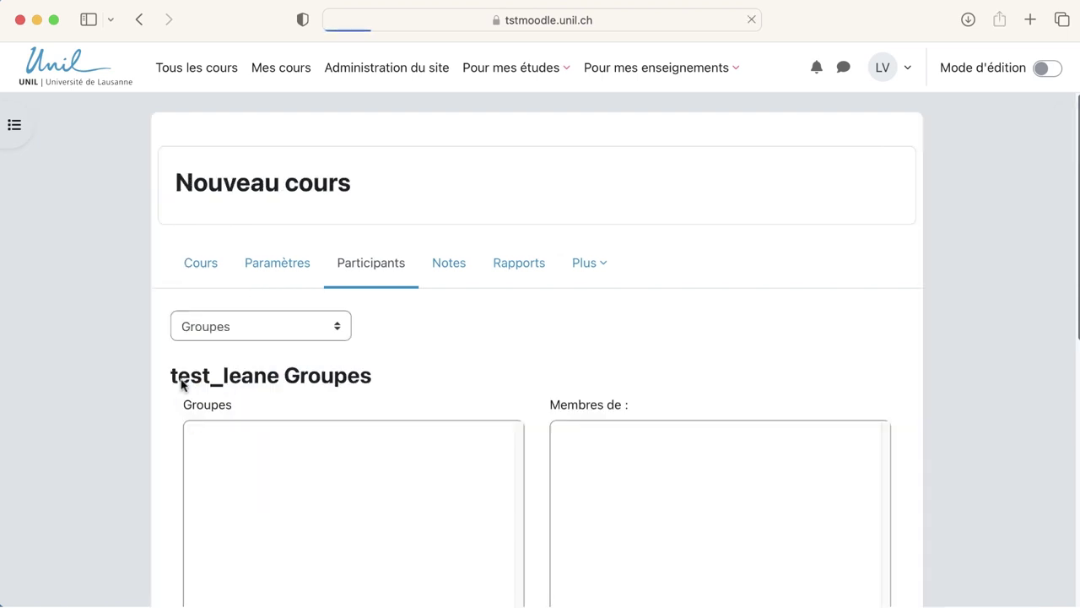
scroll(169, 391, down, 5)
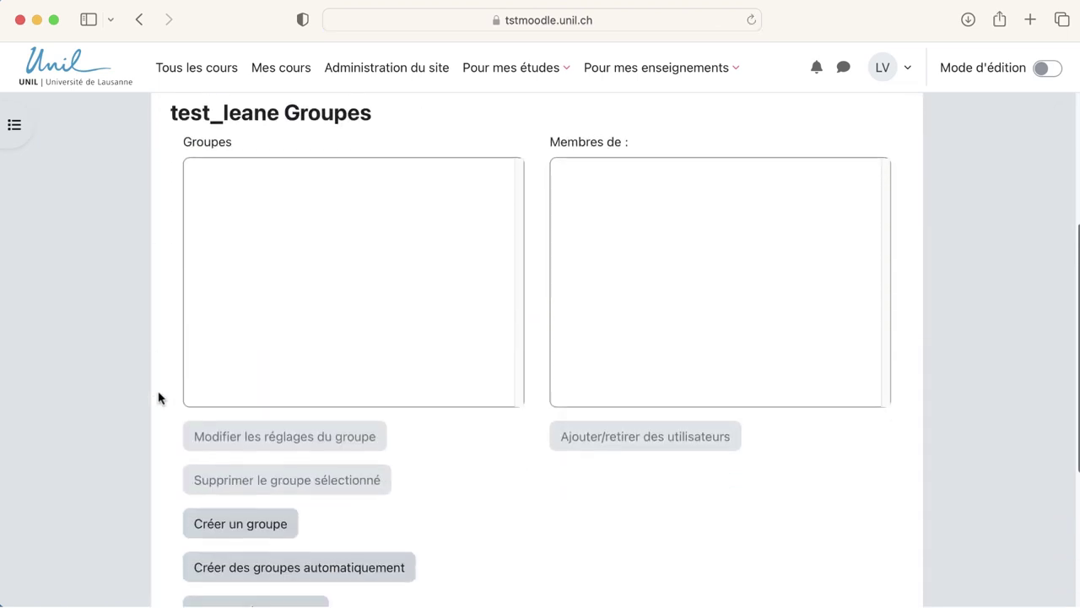
scroll(159, 397, down, 1)
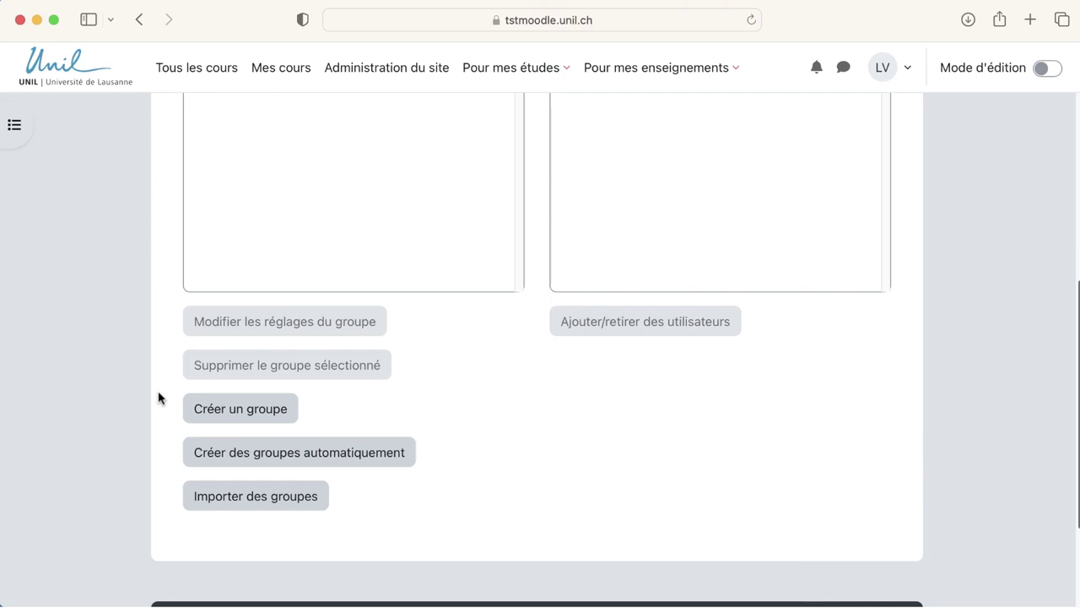
click(206, 452)
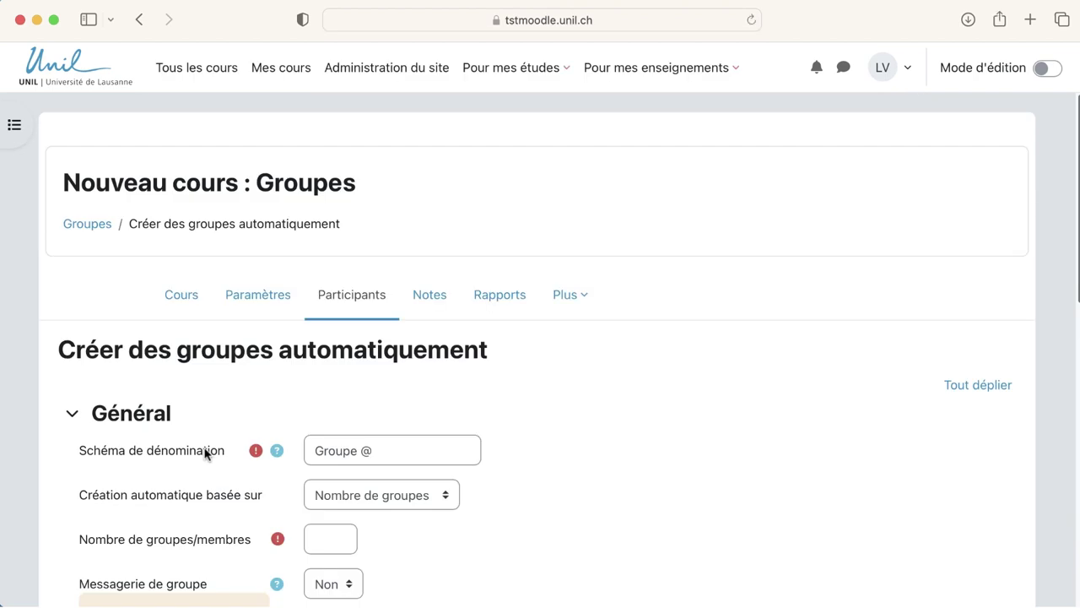
- Set the naming scheme of the automatically created groups to "Groupe #"
scroll(576, 447, down, 2)
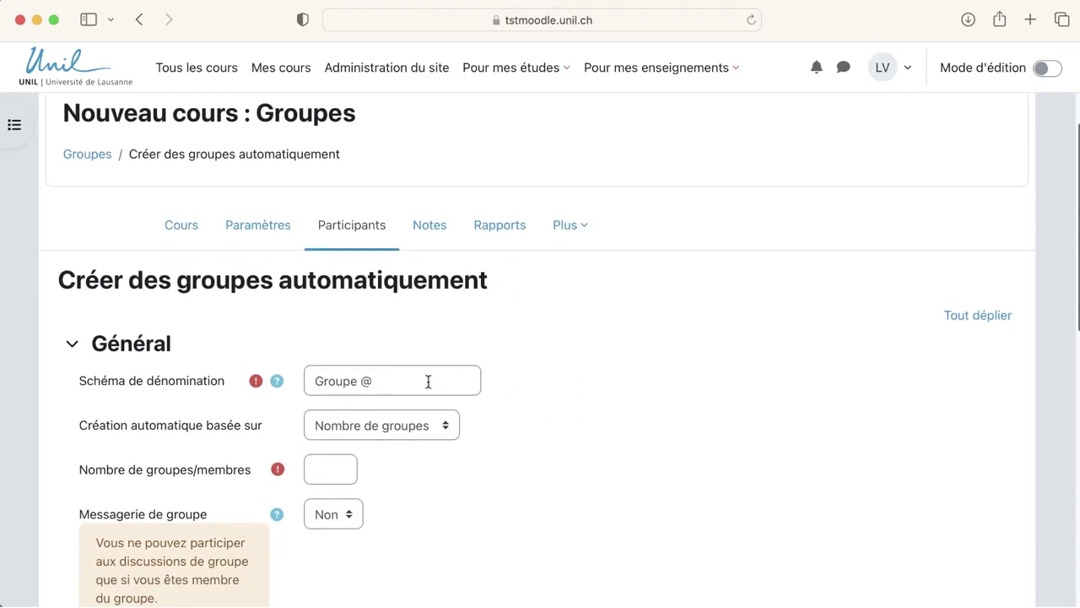
click(387, 376)
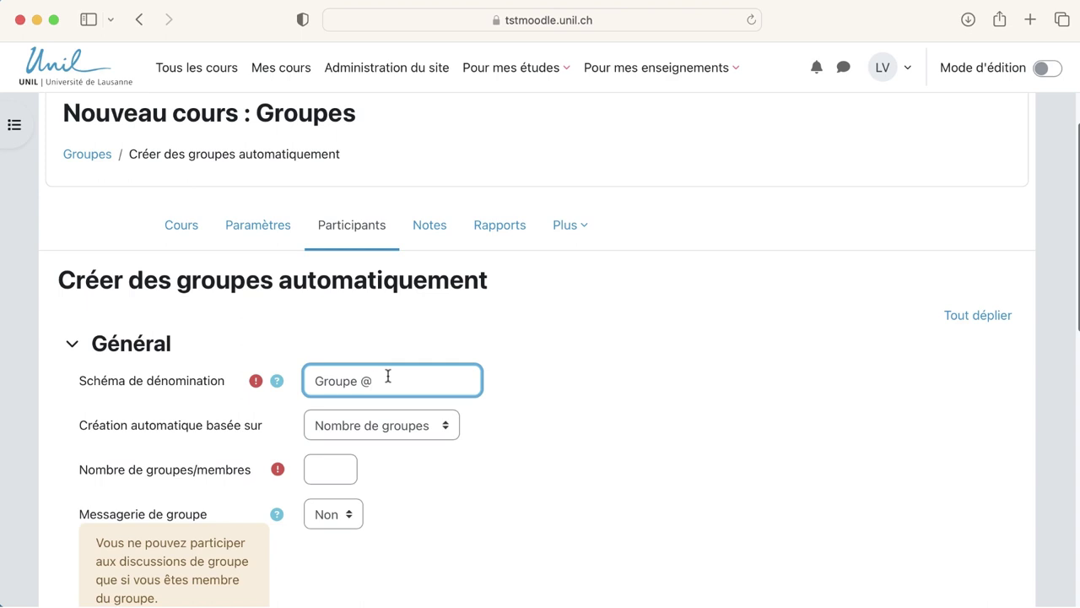
key(BackSpace)
text(#)
- Base the automatic creation on "Membres par groupe" with 5 members and set group messaging to "Oui"
click(449, 426)
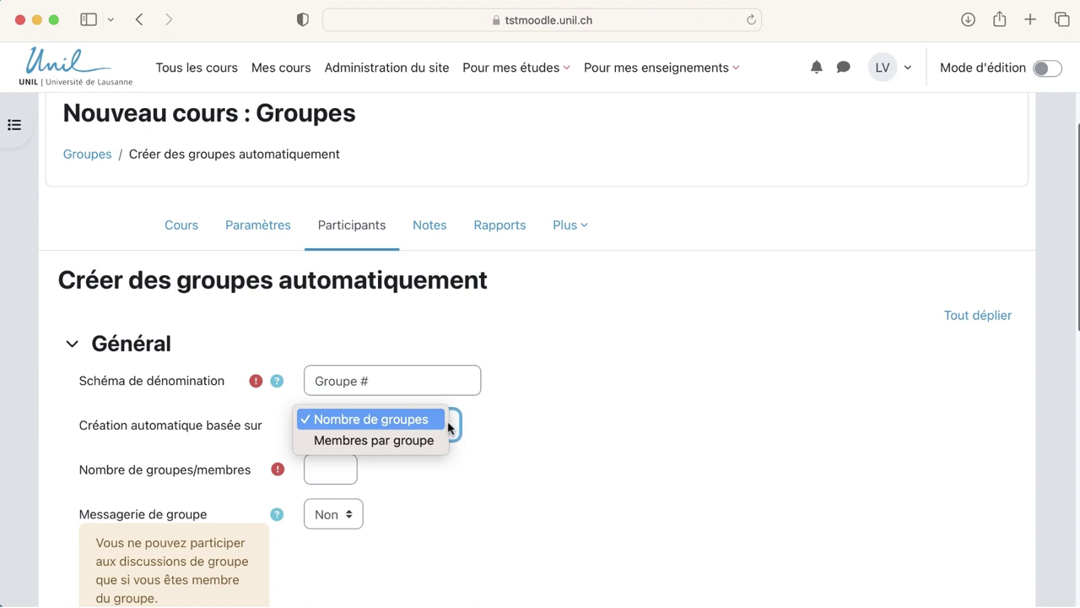
click(399, 437)
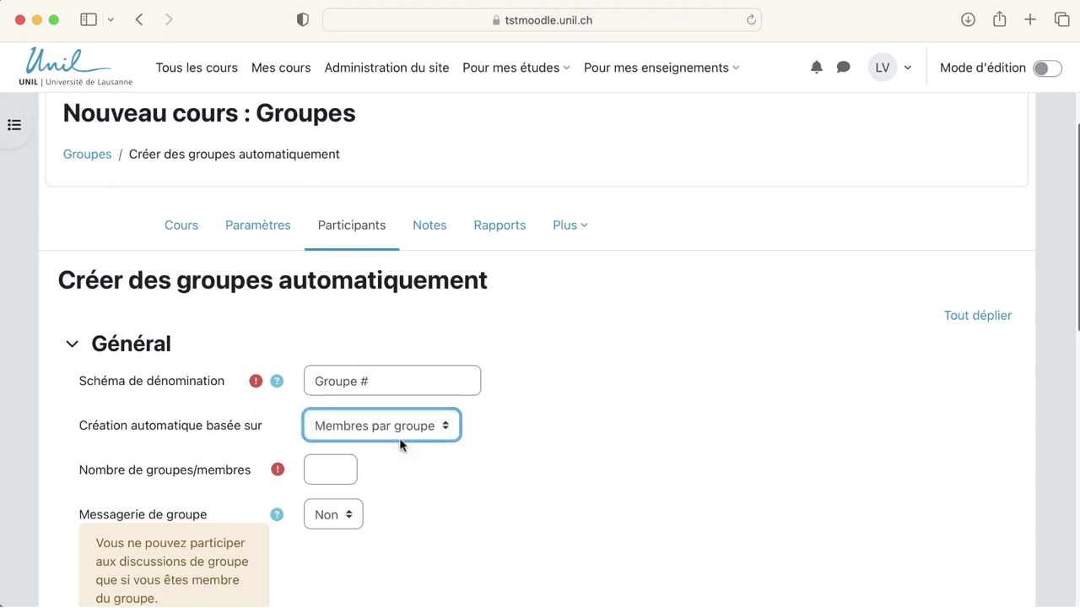
click(339, 468)
text(5)
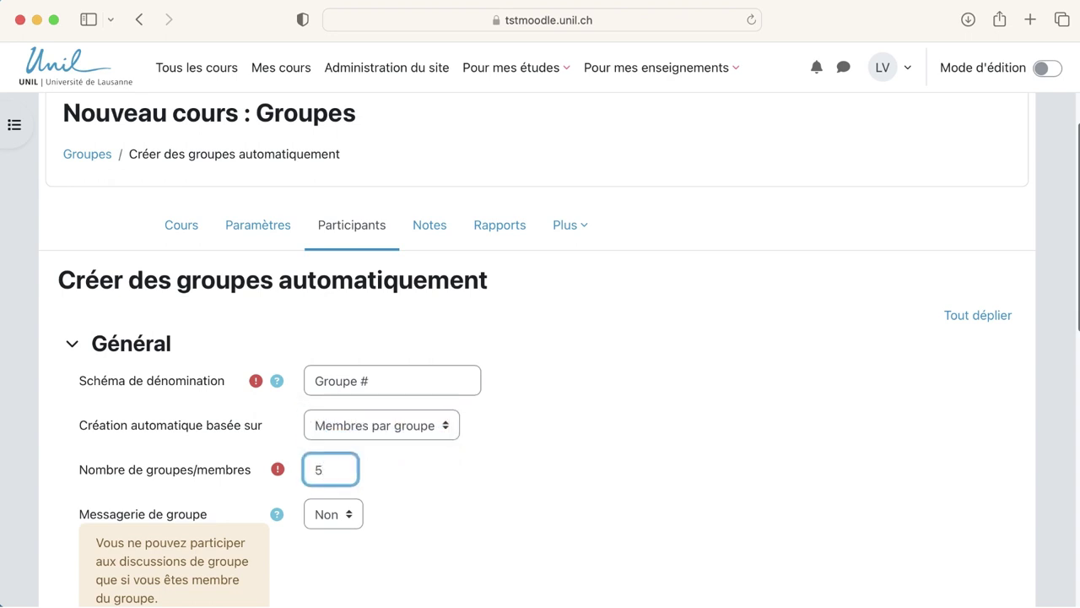
scroll(551, 475, down, 3)
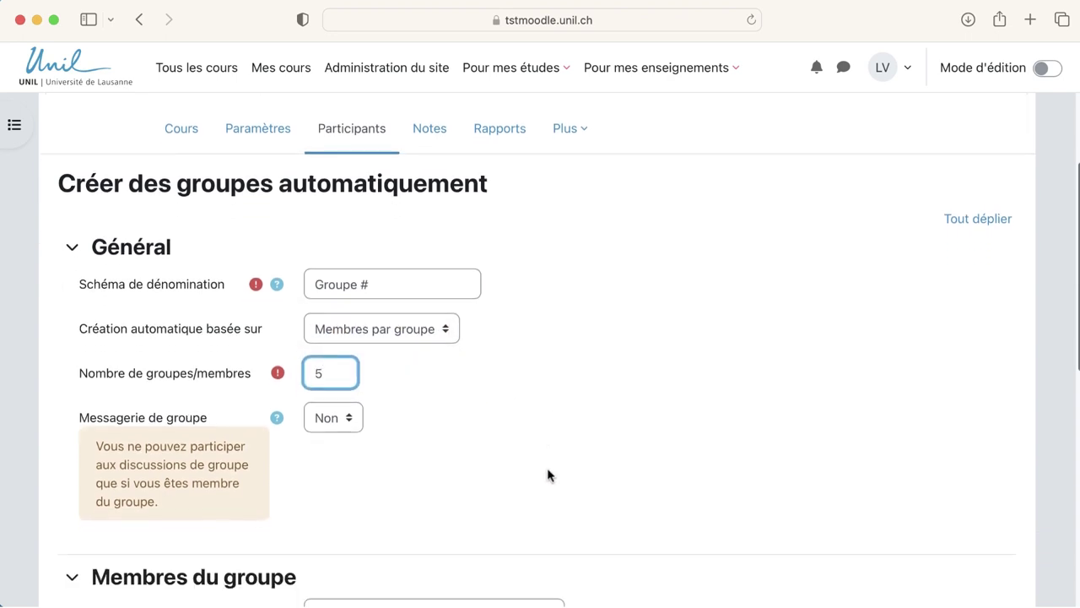
click(342, 429)
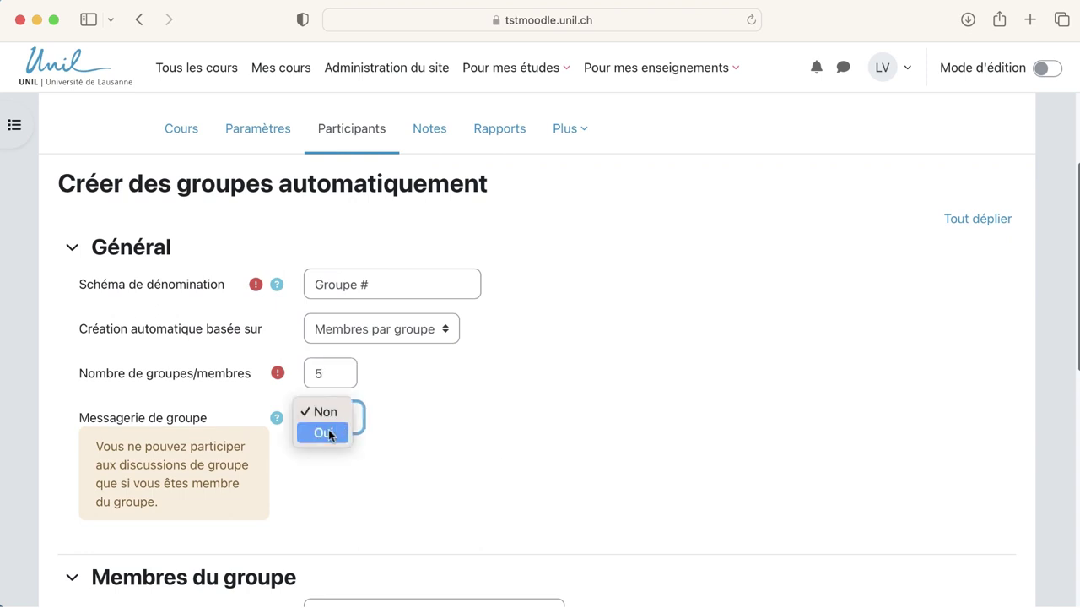
click(330, 433)
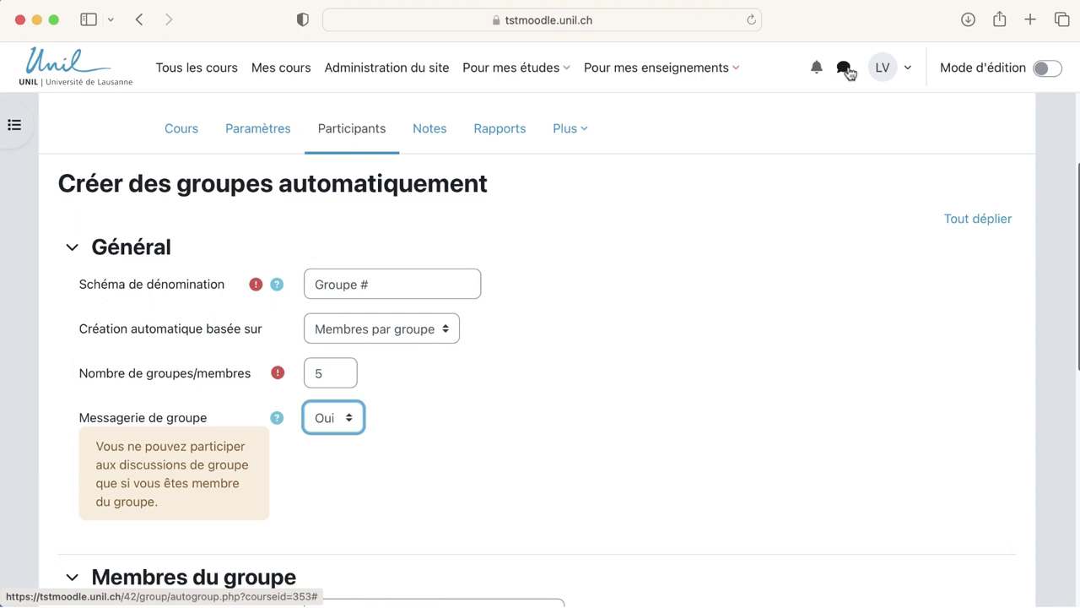
- Create the groups from users with the "Étudiant" role, distributed "Aléatoirement", ignoring users already in groups
scroll(660, 482, down, 1)
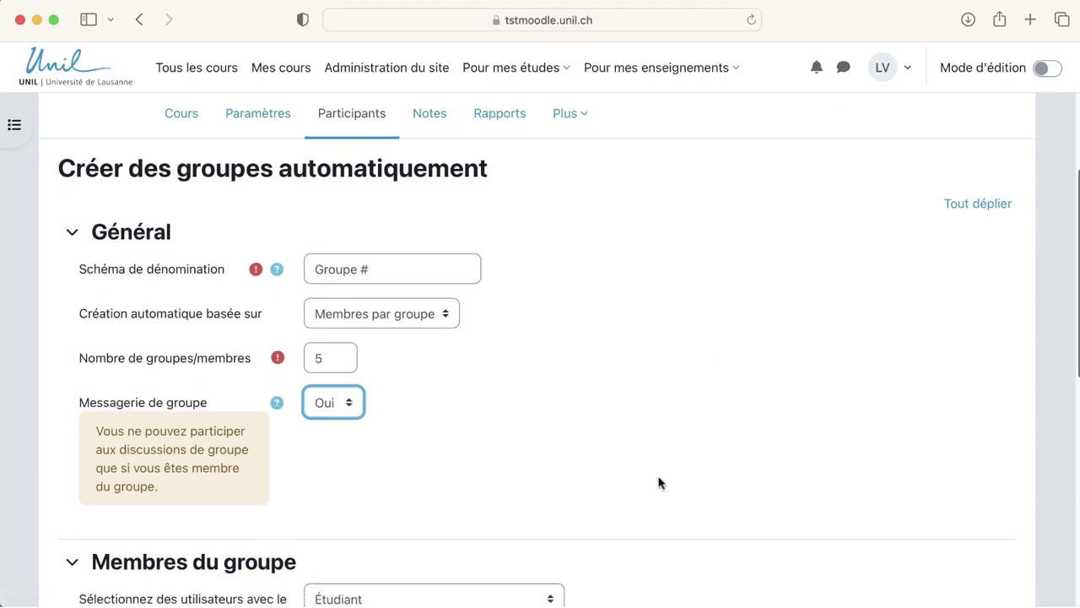
scroll(660, 483, down, 5)
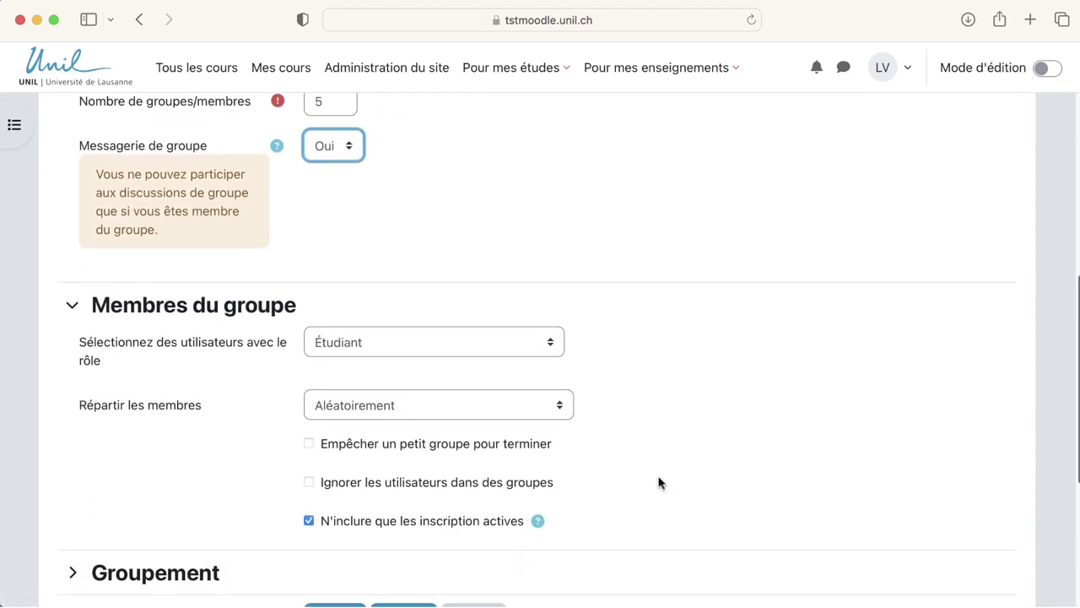
click(555, 347)
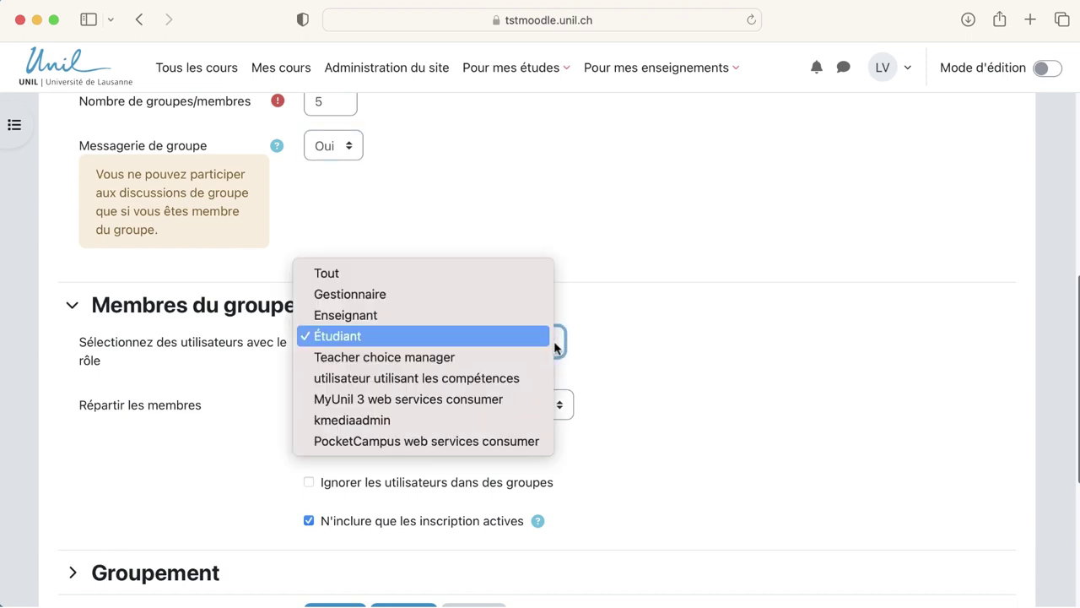
click(611, 360)
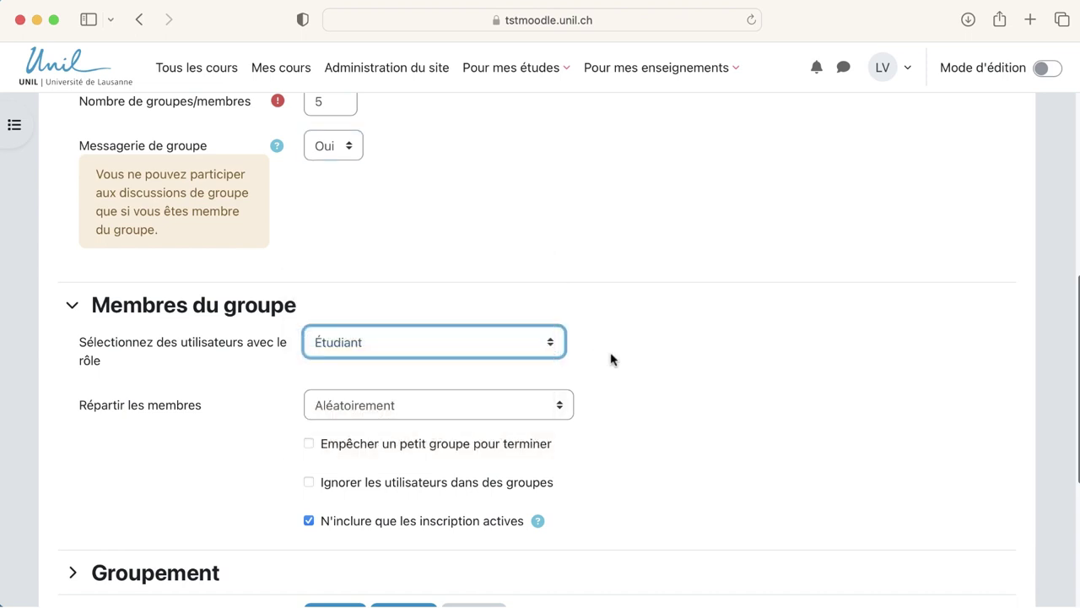
scroll(611, 359, down, 2)
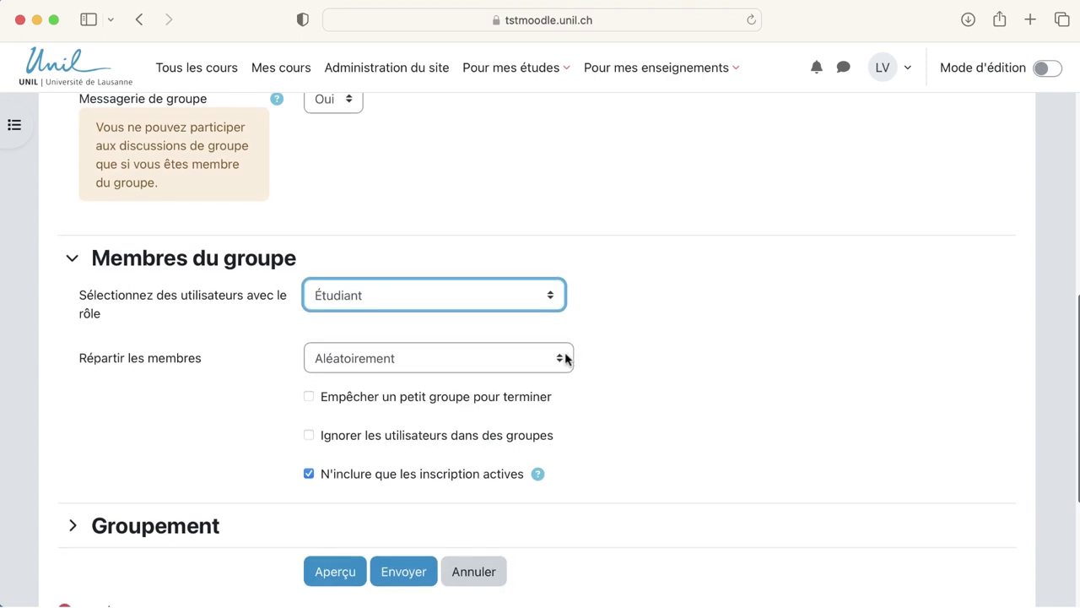
click(565, 359)
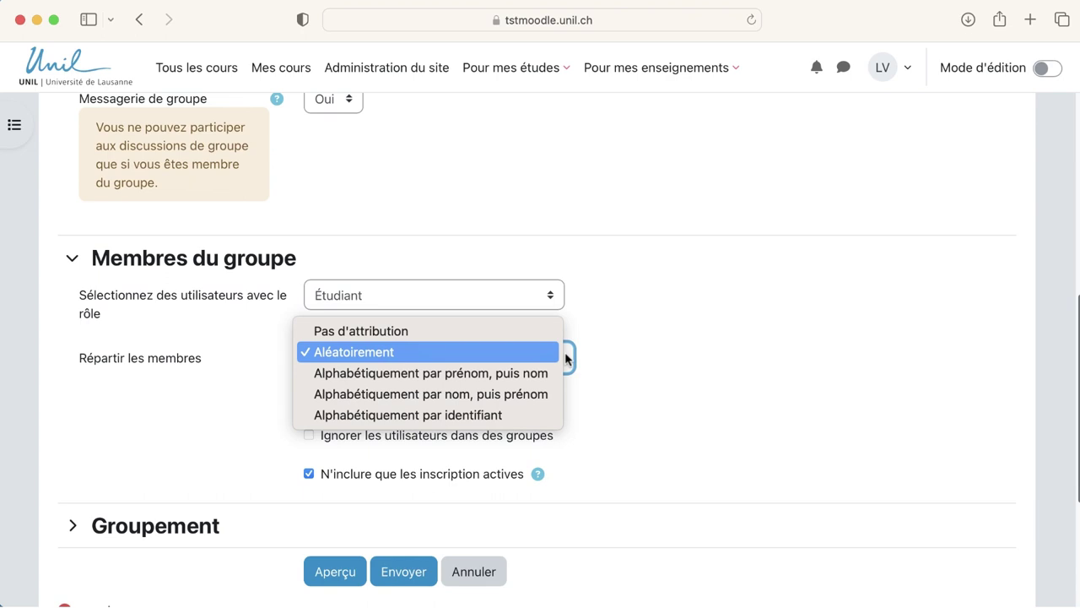
click(565, 359)
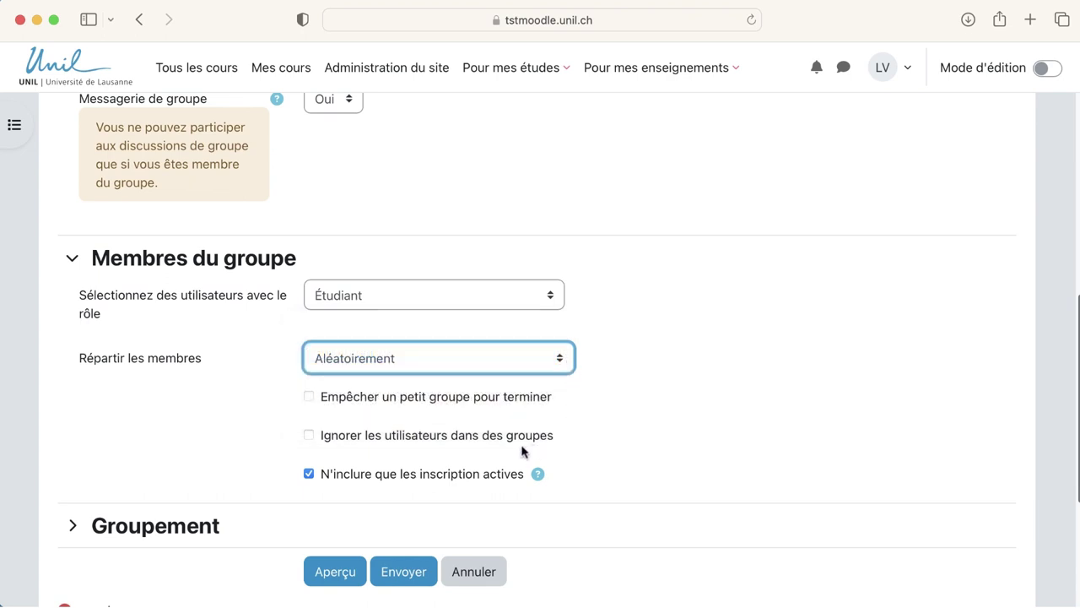
click(307, 436)
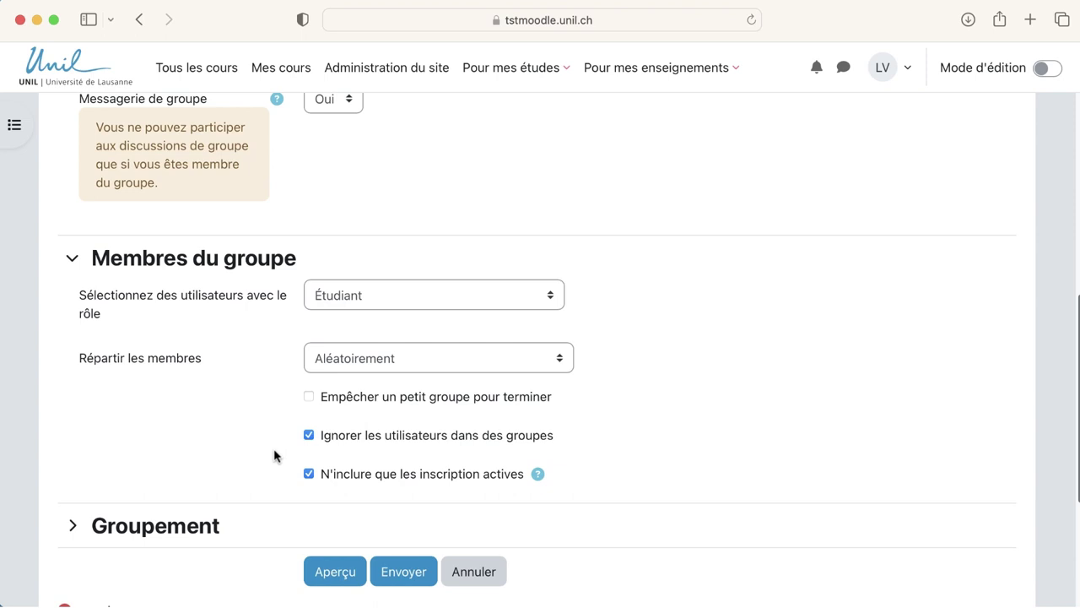
click(403, 571)
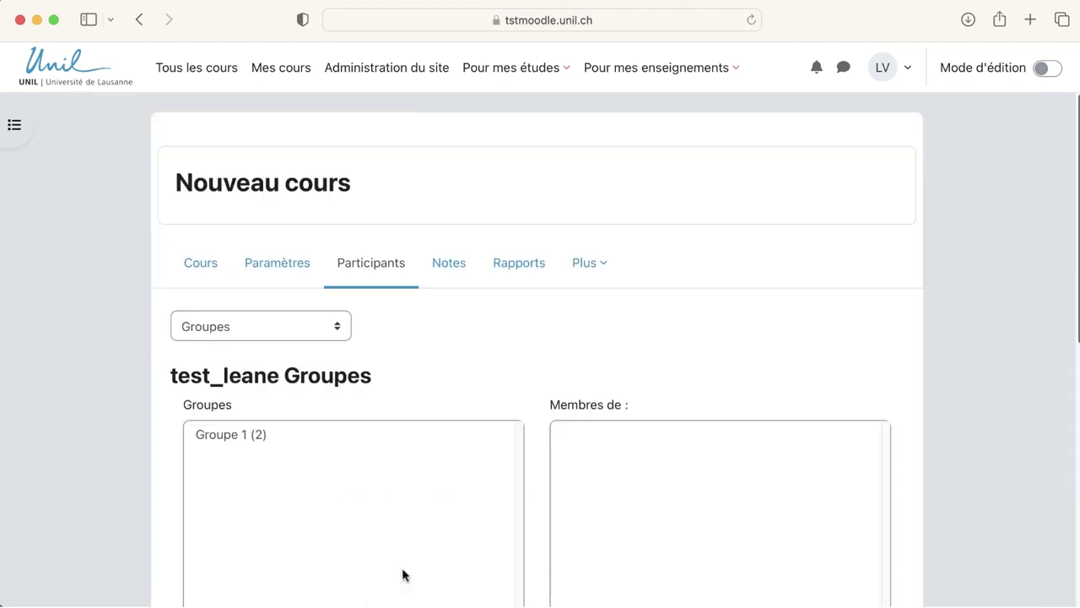
- Create a single group named "Groupe 2" with group messaging set to "Oui" and save it
scroll(160, 511, down, 4)
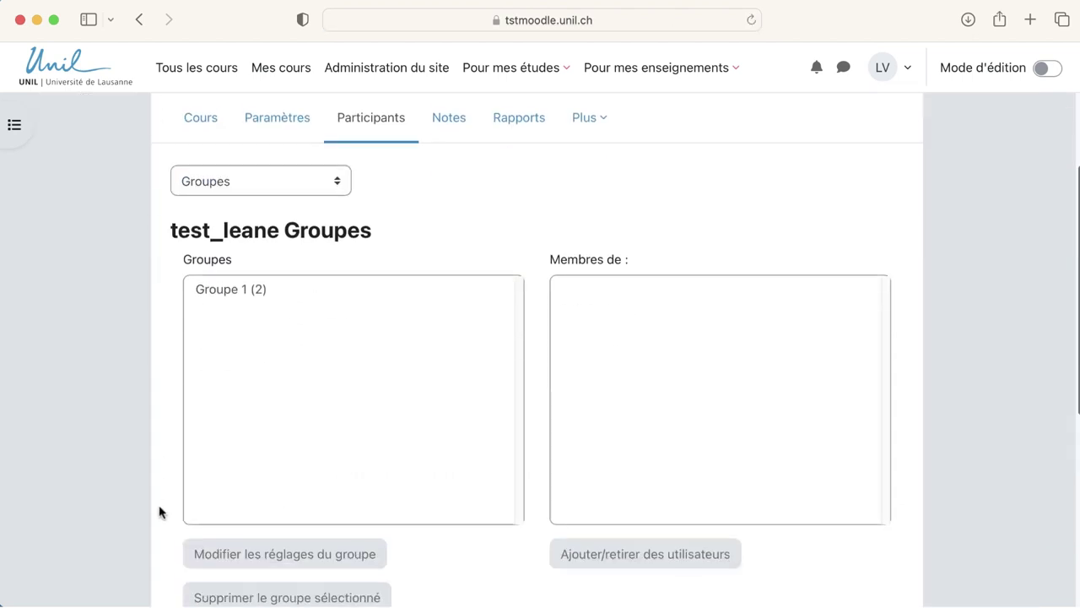
scroll(160, 511, down, 5)
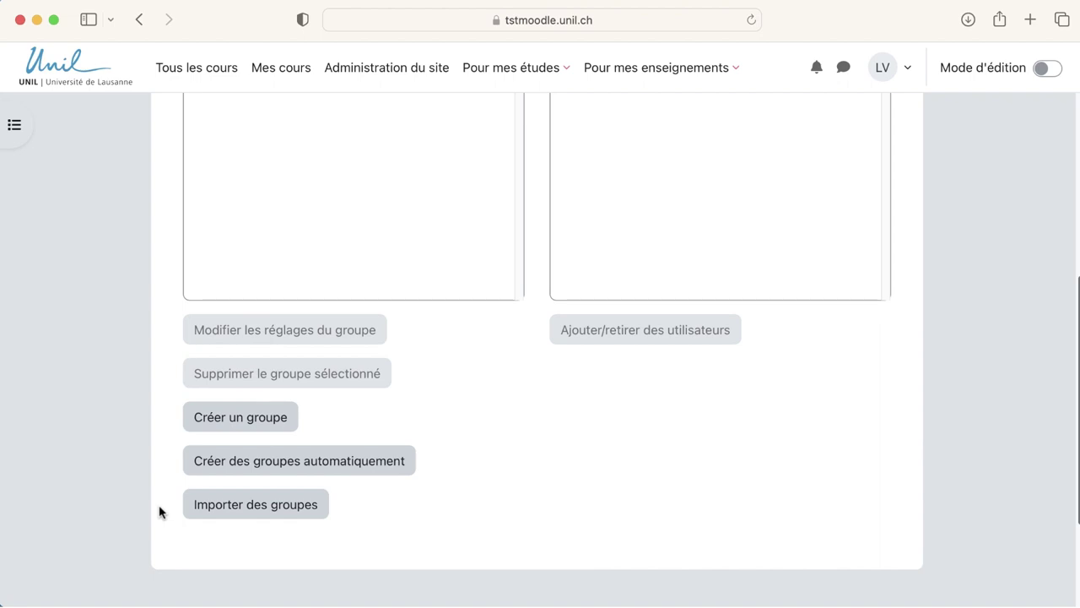
click(206, 422)
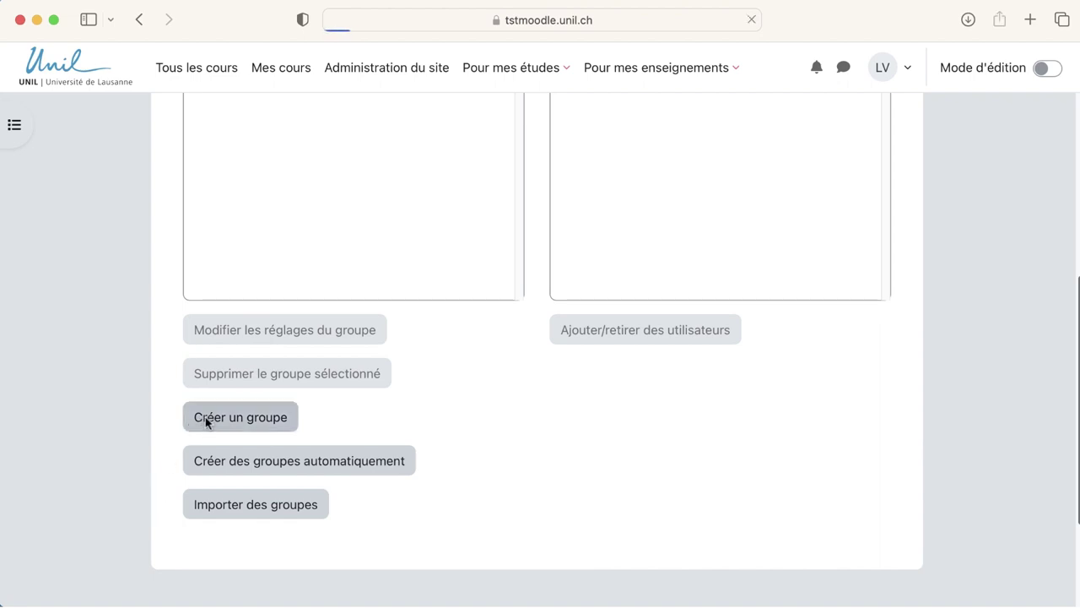
click(355, 388)
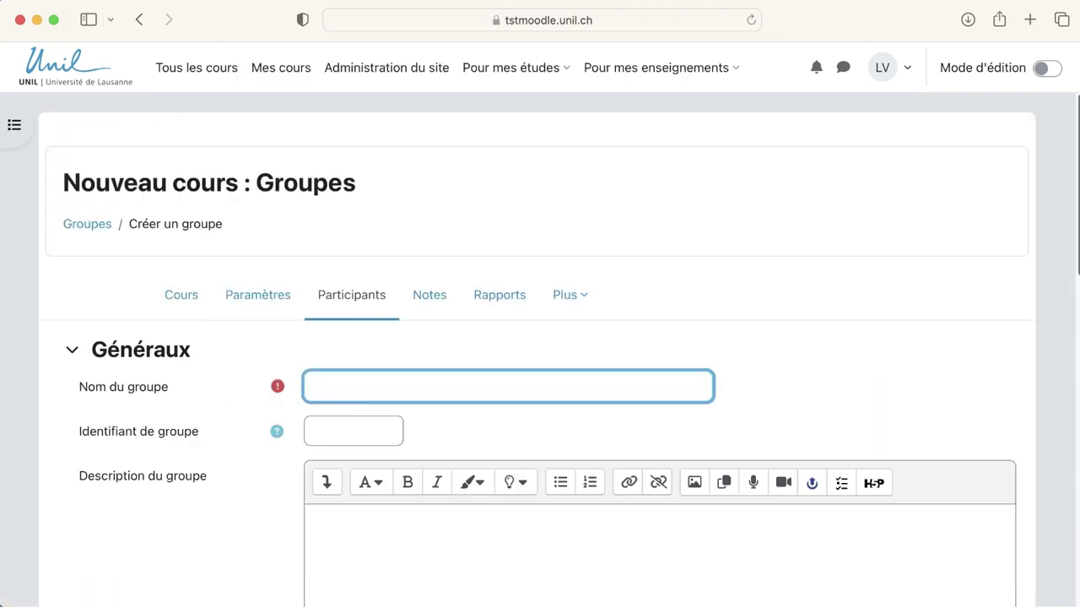
text(Groupe 2)
scroll(540, 338, down, 10)
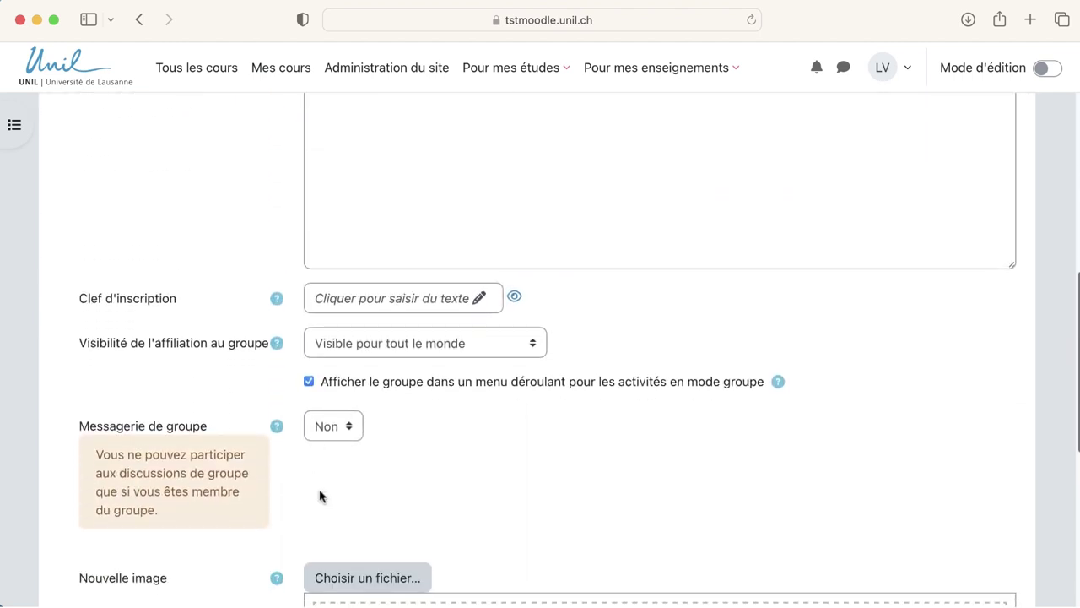
click(326, 426)
click(323, 440)
scroll(568, 474, down, 5)
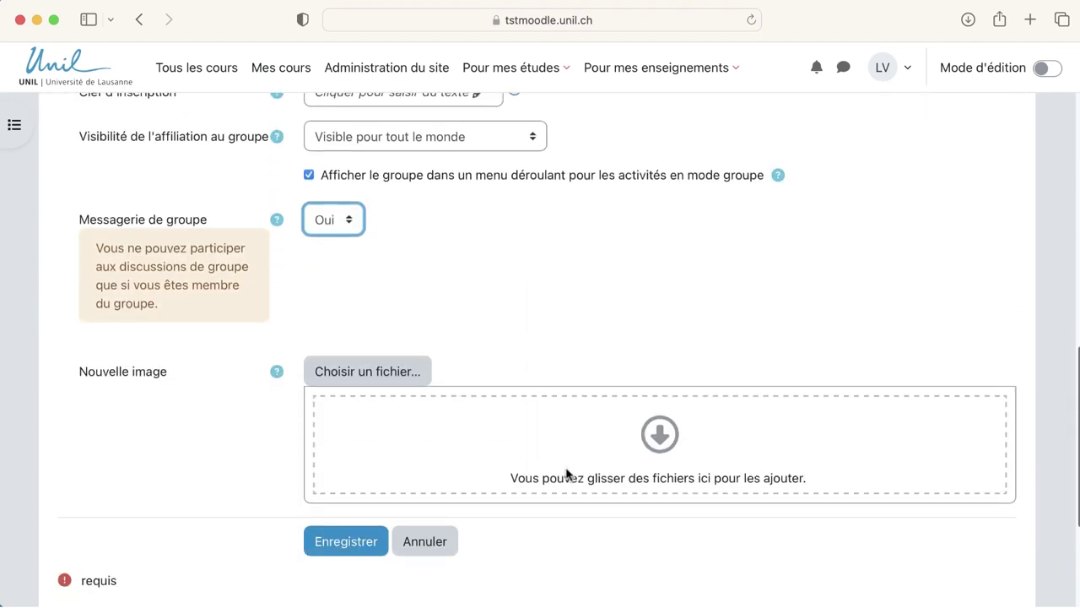
click(329, 517)
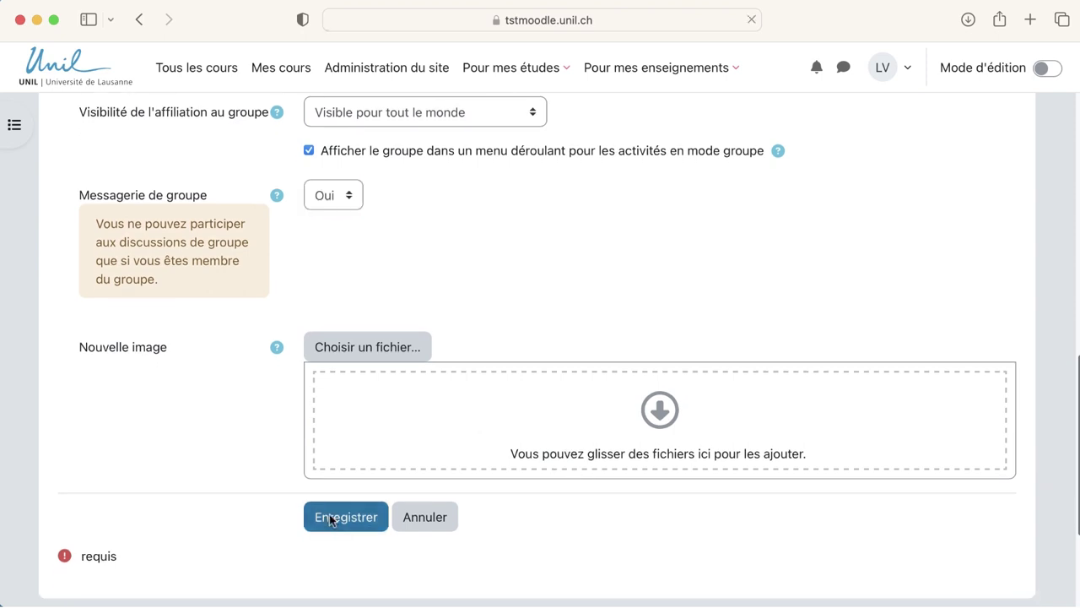
- Create another single group named "Groupe 3" with group messaging set to "Oui" and save it
scroll(331, 521, down, 5)
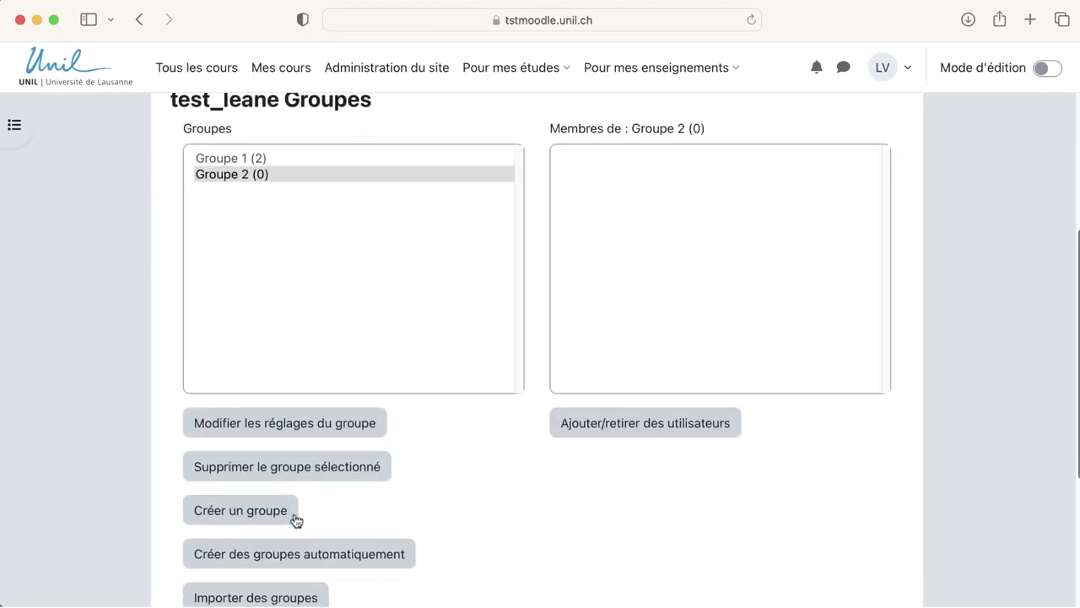
click(273, 513)
click(353, 384)
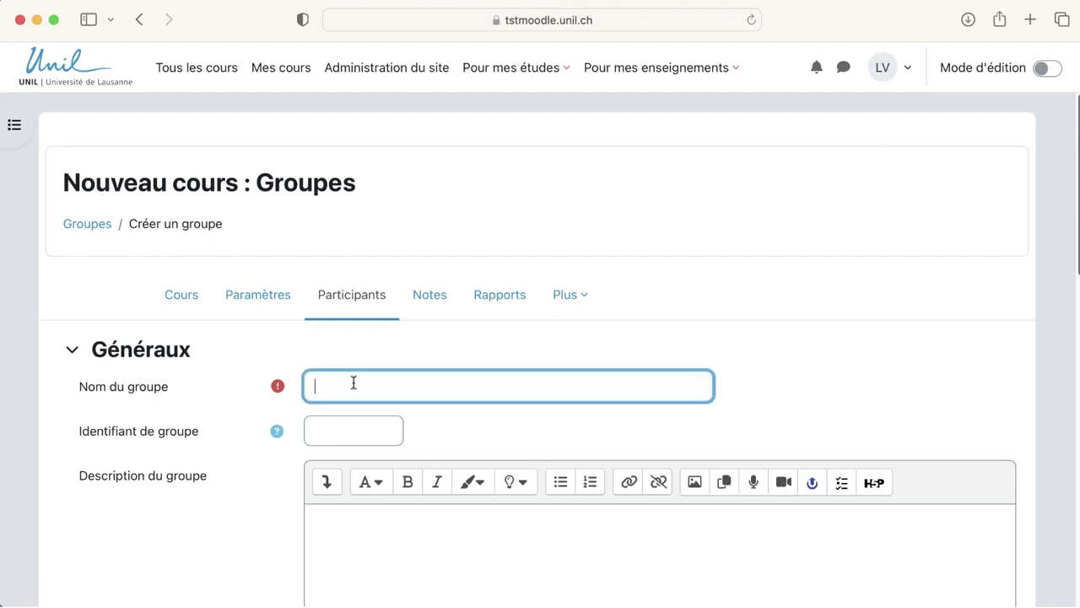
text(Groupe 3)
scroll(264, 303, down, 10)
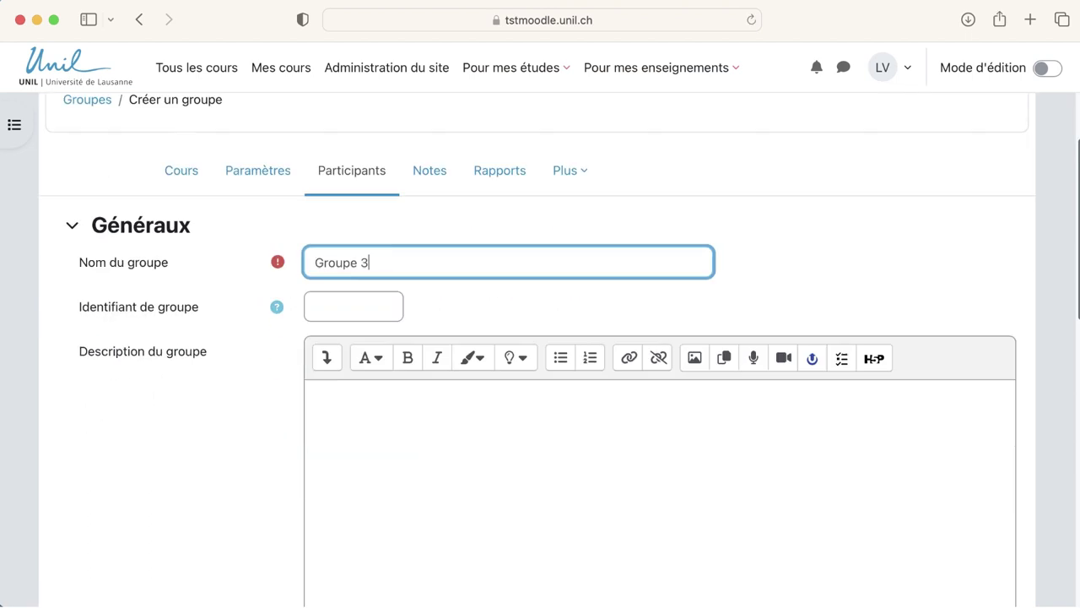
click(342, 283)
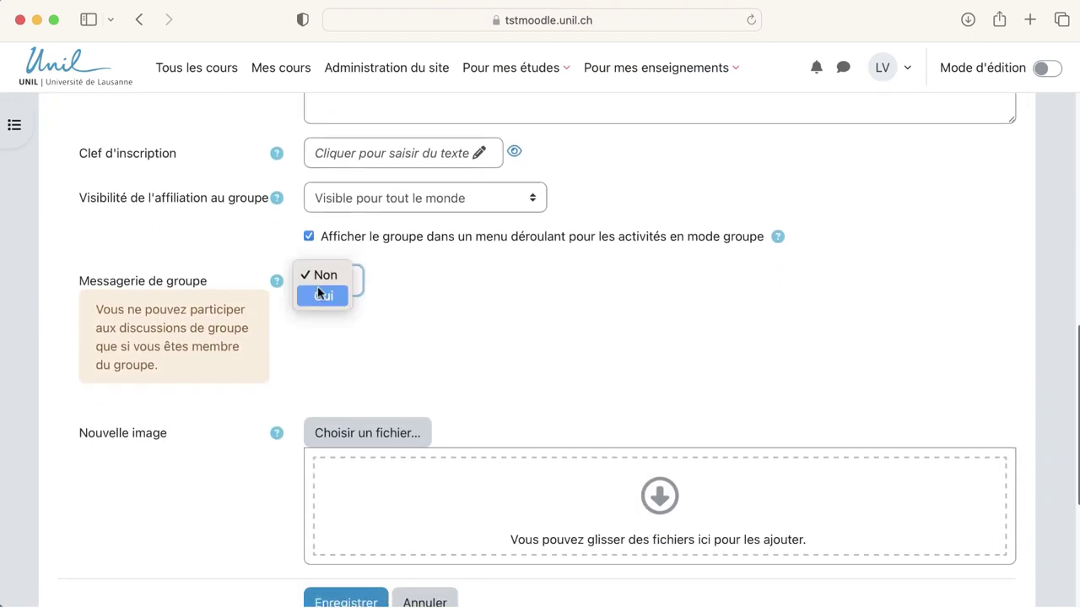
click(358, 295)
scroll(448, 354, down, 3)
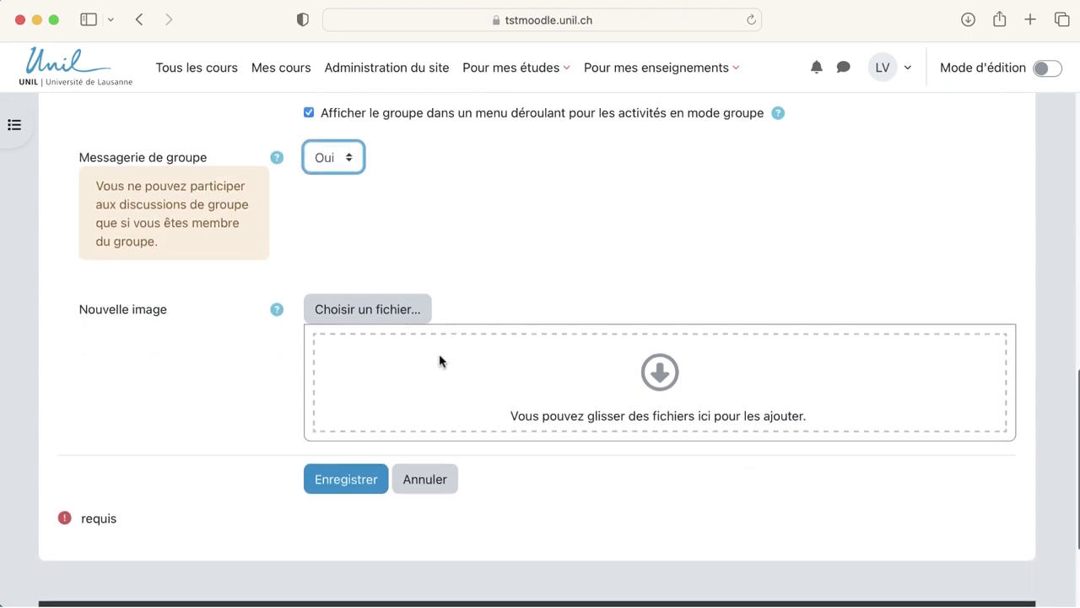
click(349, 475)
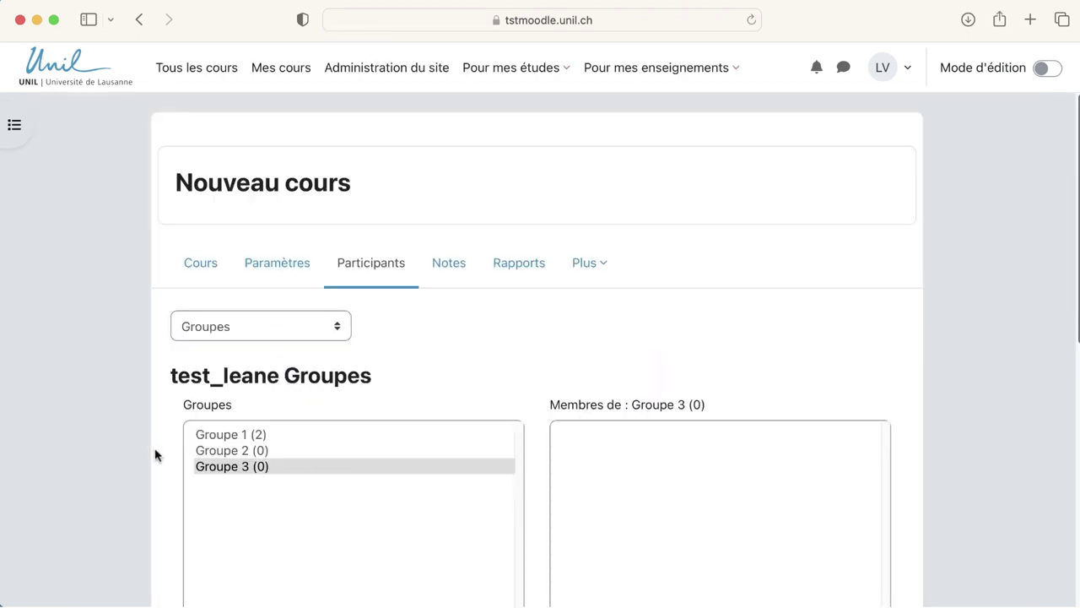
- Add the potential member with the "Enseignant" role to Groupe 1
scroll(155, 454, down, 3)
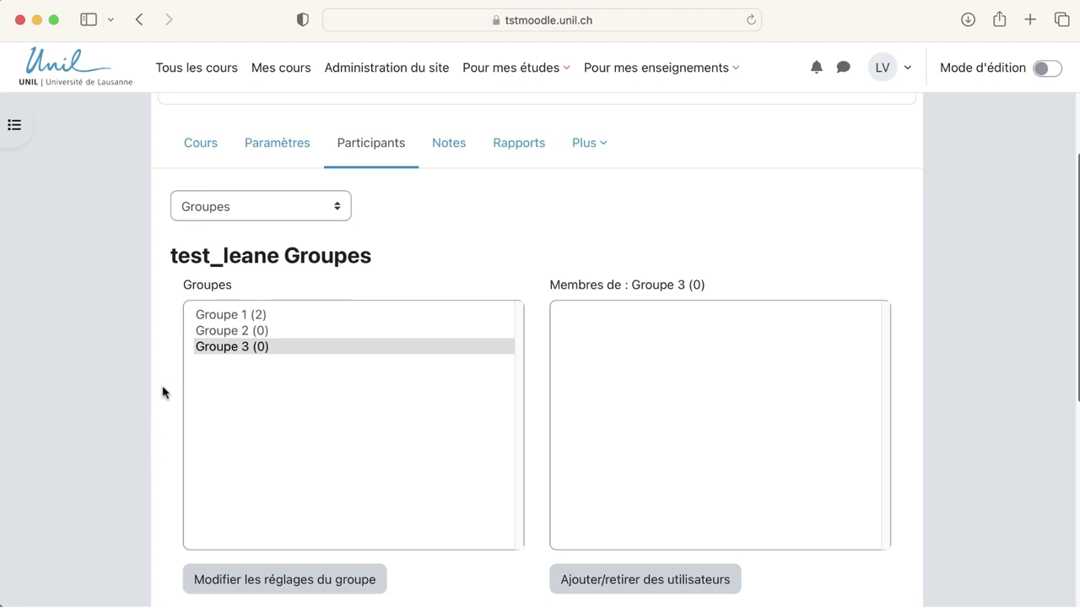
click(225, 319)
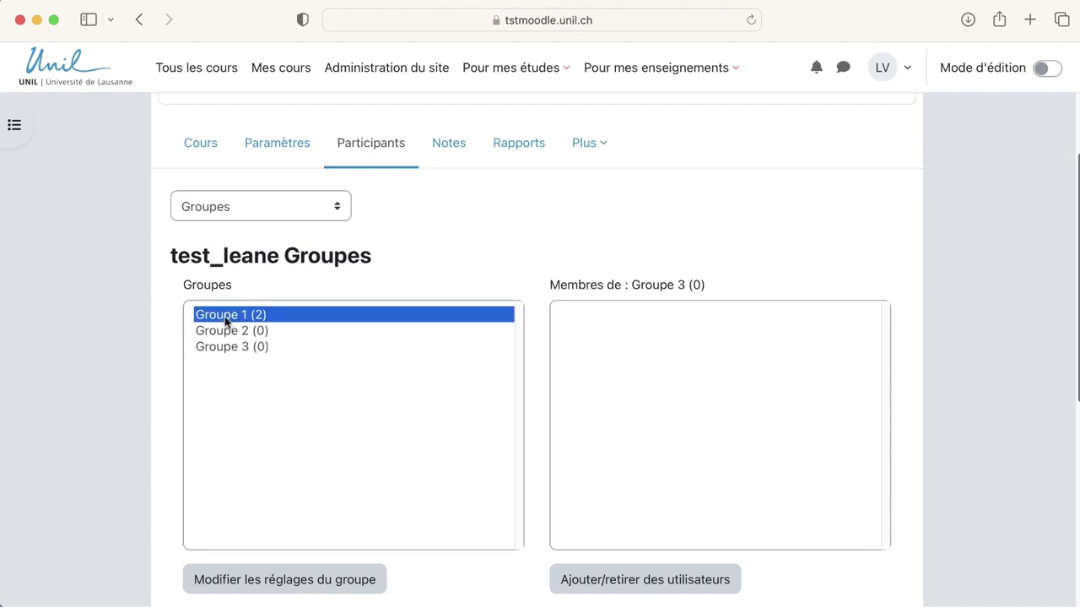
click(587, 587)
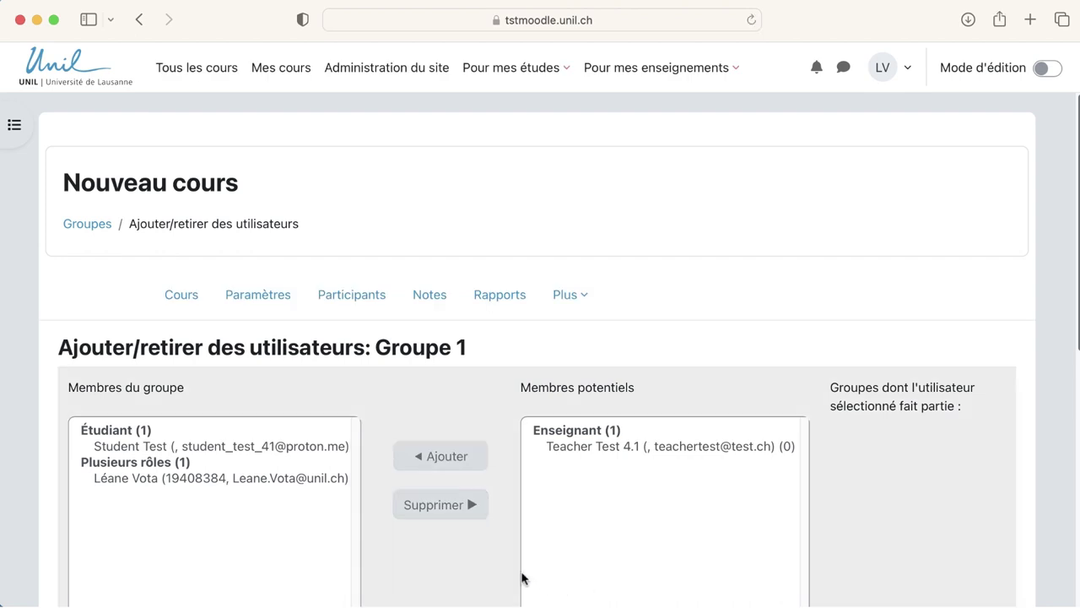
scroll(494, 572, down, 5)
scroll(489, 570, down, 1)
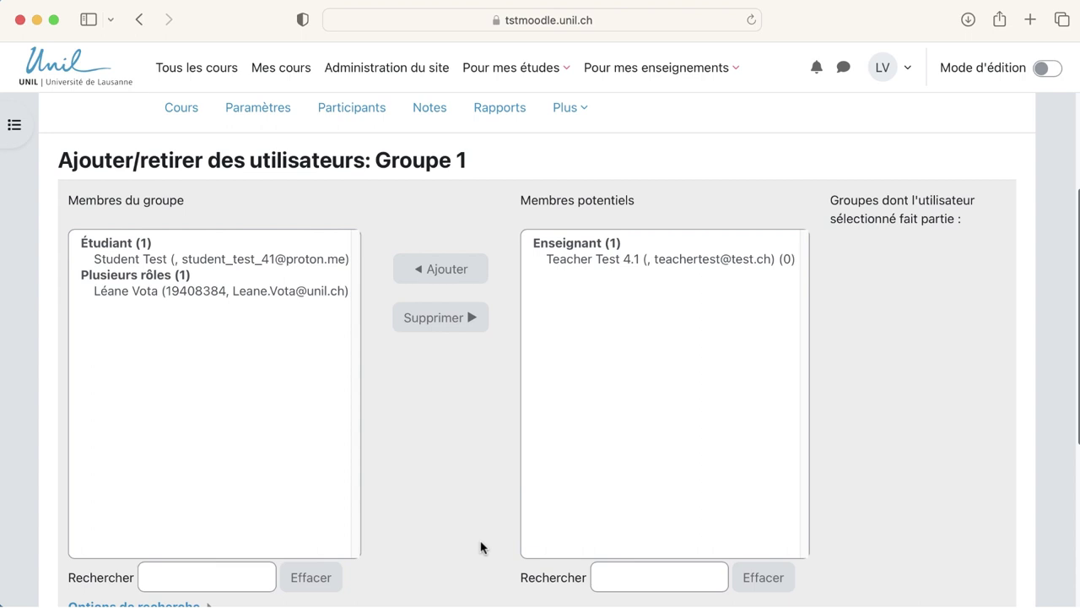
click(629, 260)
click(441, 269)
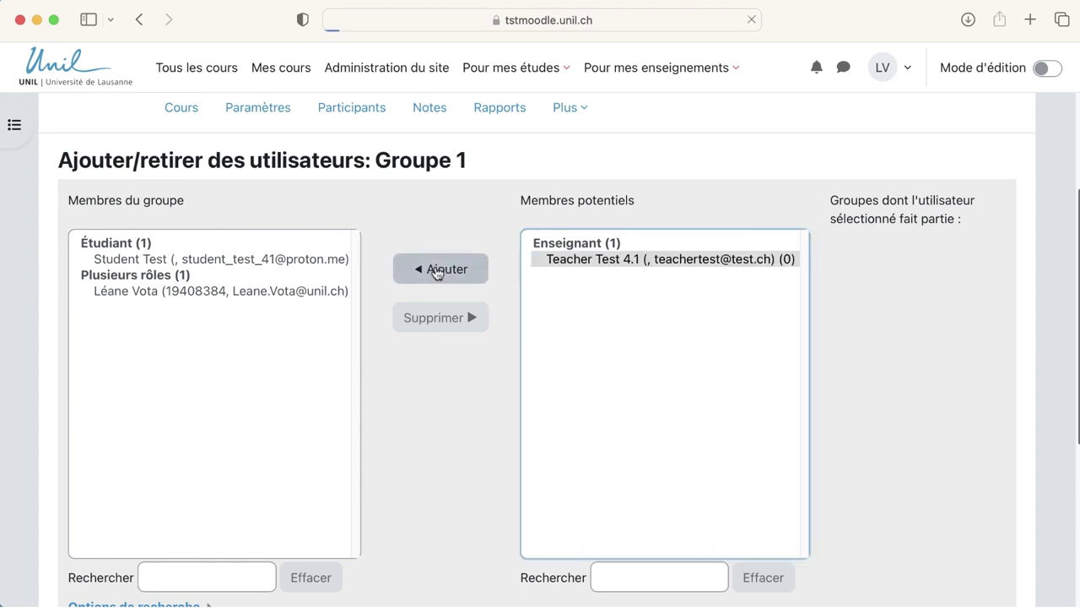
- Remove the "Étudiant" and "Plusieurs rôles" members from Groupe 1 together and return to the groups overview
scroll(437, 273, down, 5)
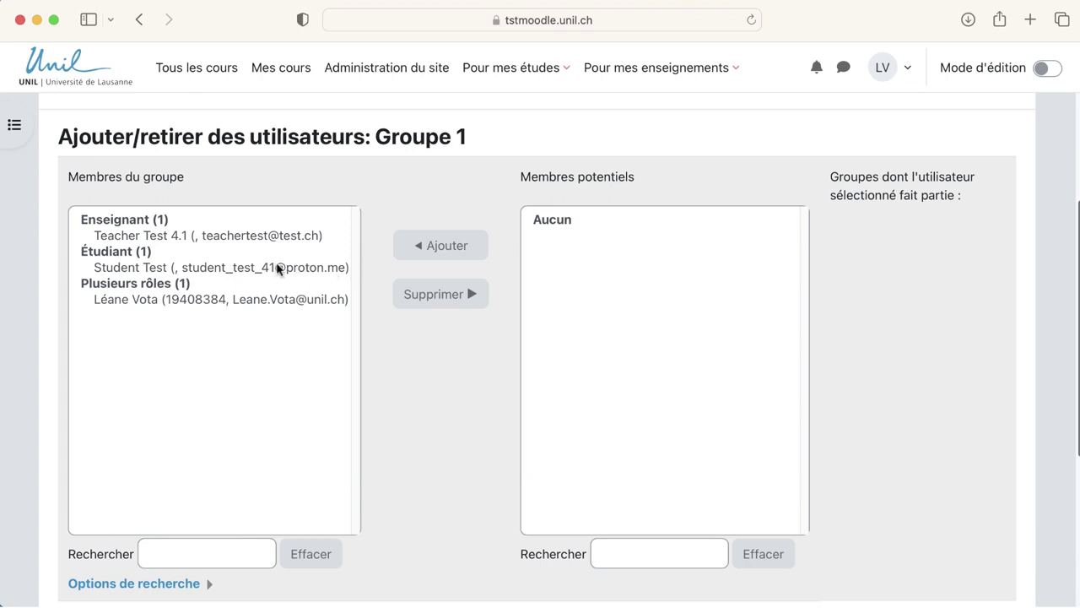
click(273, 268)
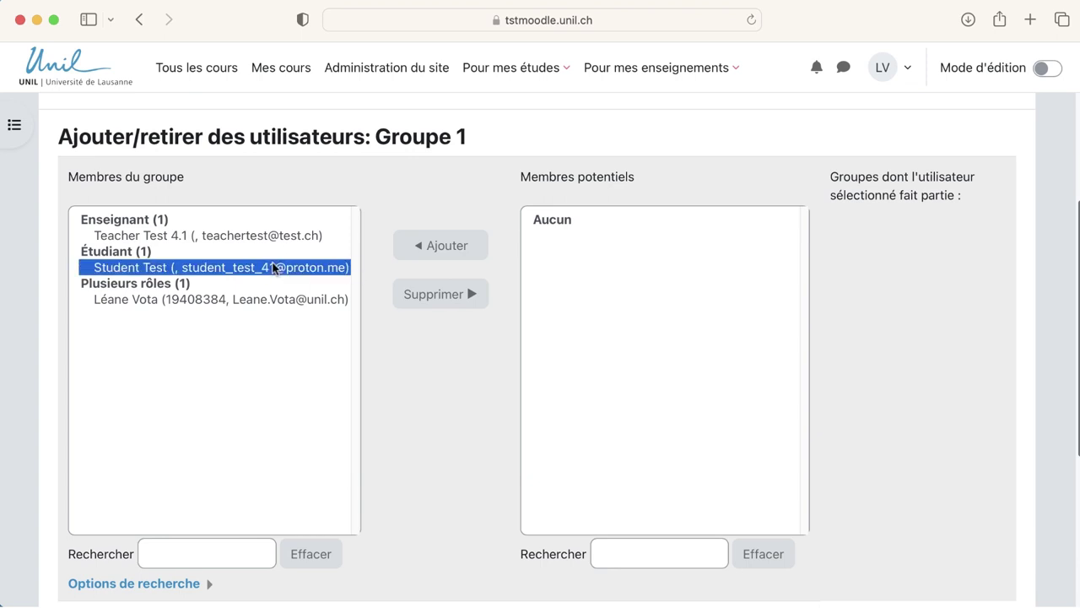
shift+click(276, 299)
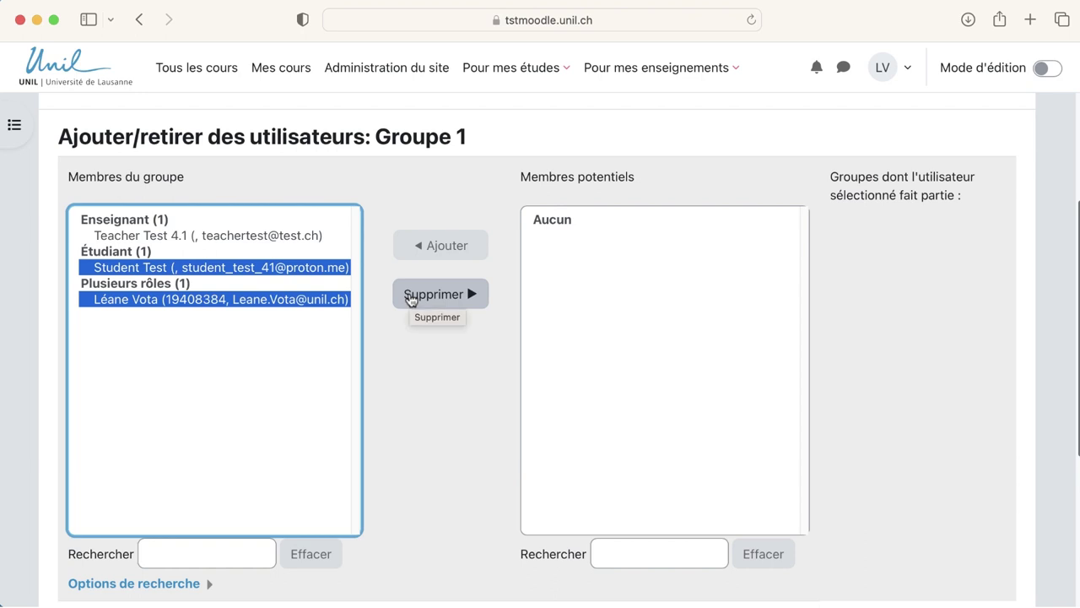
click(410, 295)
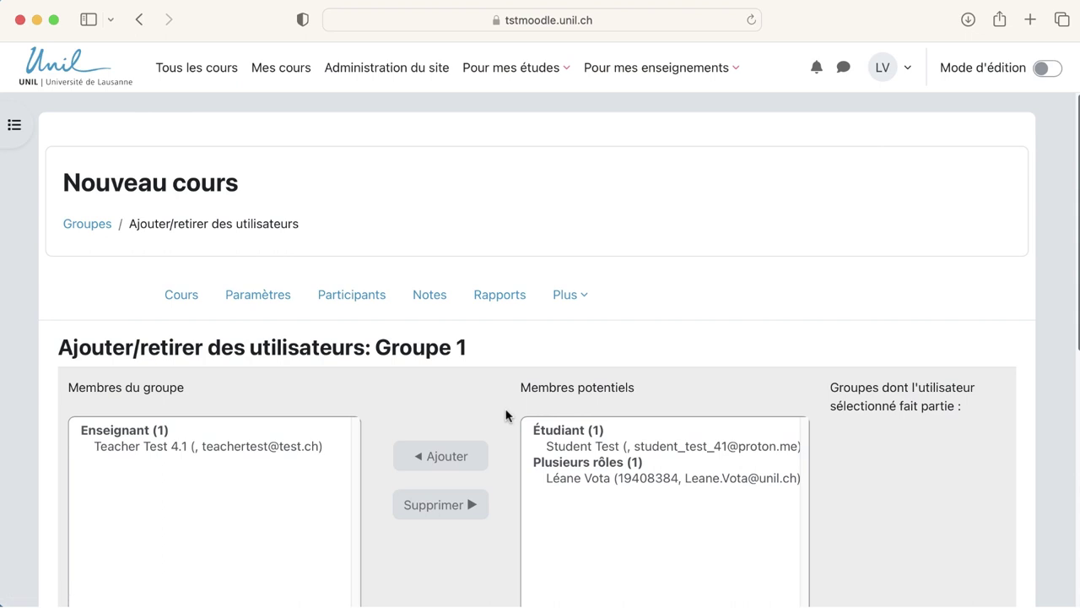
scroll(507, 415, down, 5)
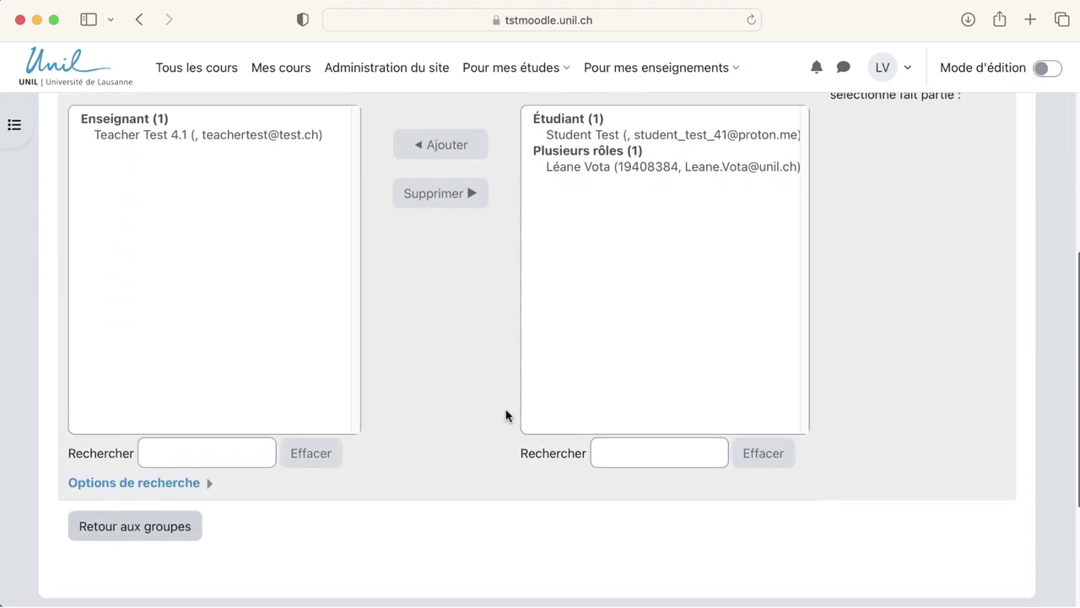
click(146, 500)
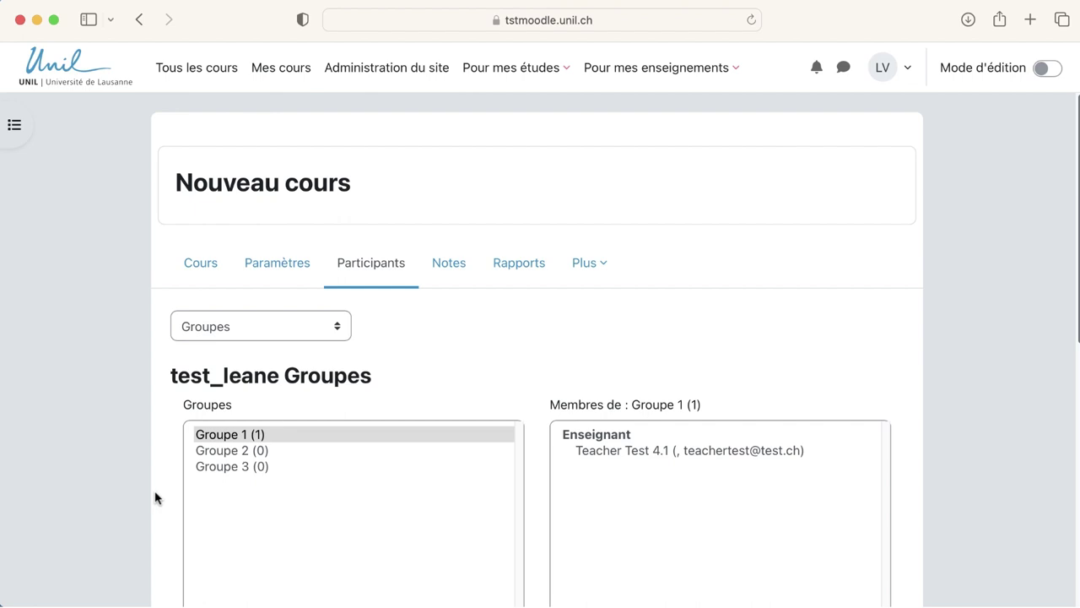
- Turn on edit mode on the course page and add a "Choix de Groupe" activity to the Généralités section
click(199, 265)
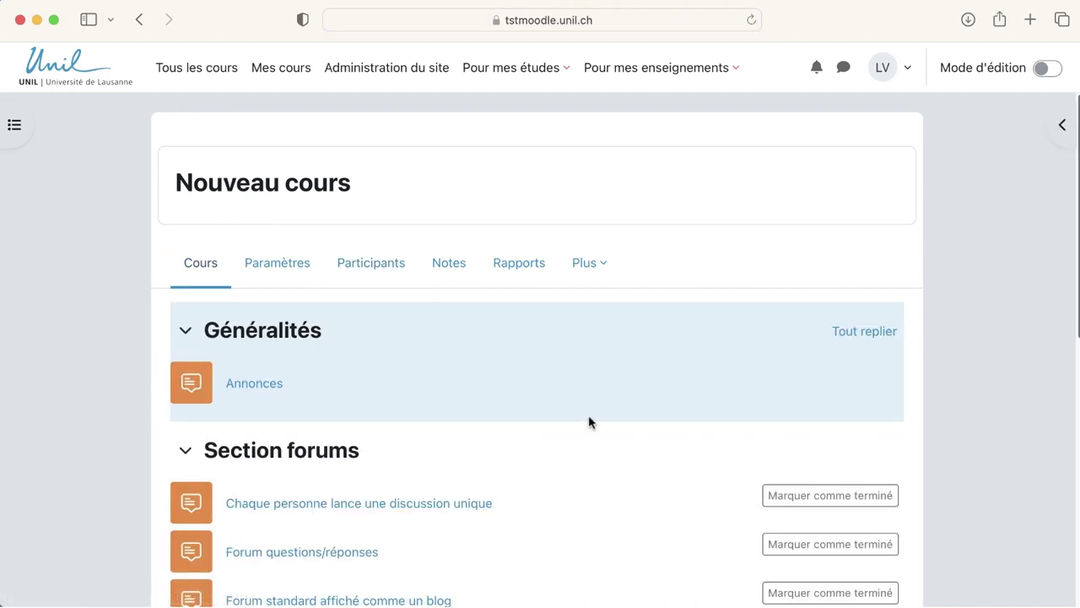
click(1046, 68)
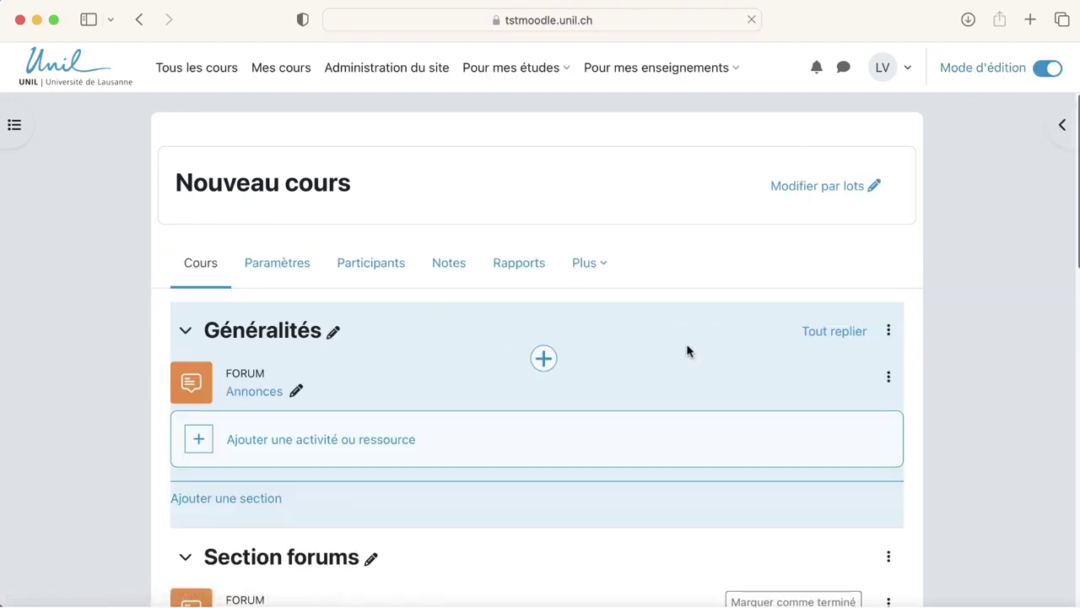
scroll(687, 351, down, 5)
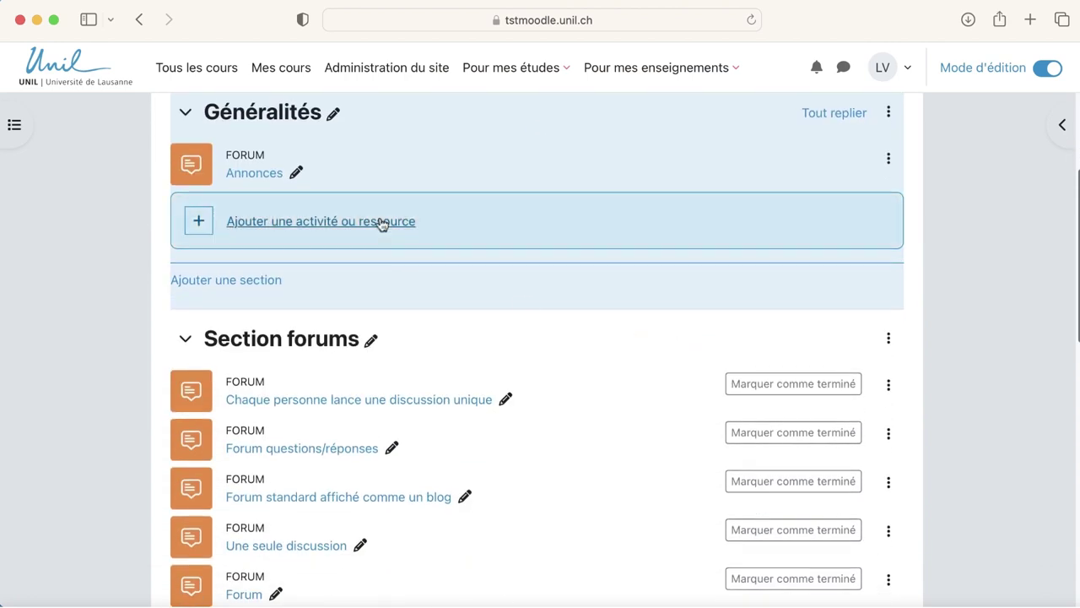
click(381, 222)
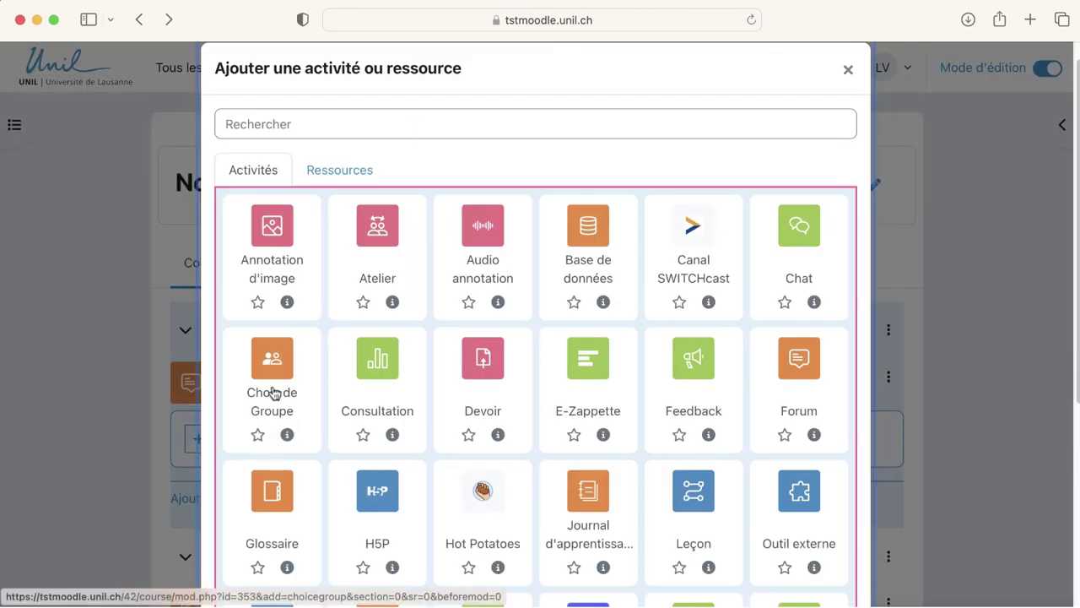
click(273, 393)
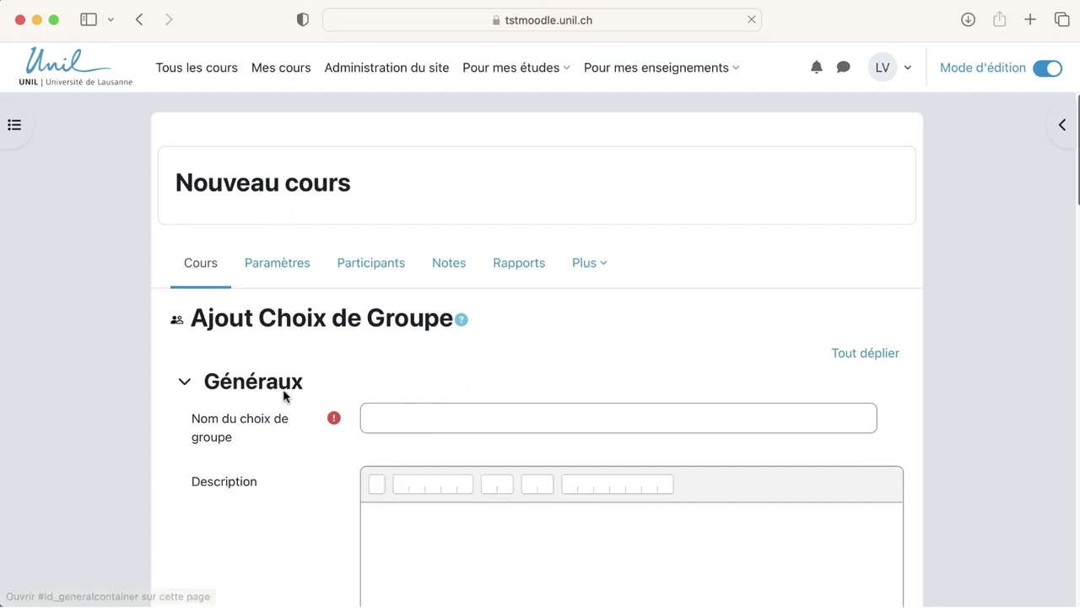
- Name the group choice activity "Choix de groupe"
click(391, 419)
text(Cho)
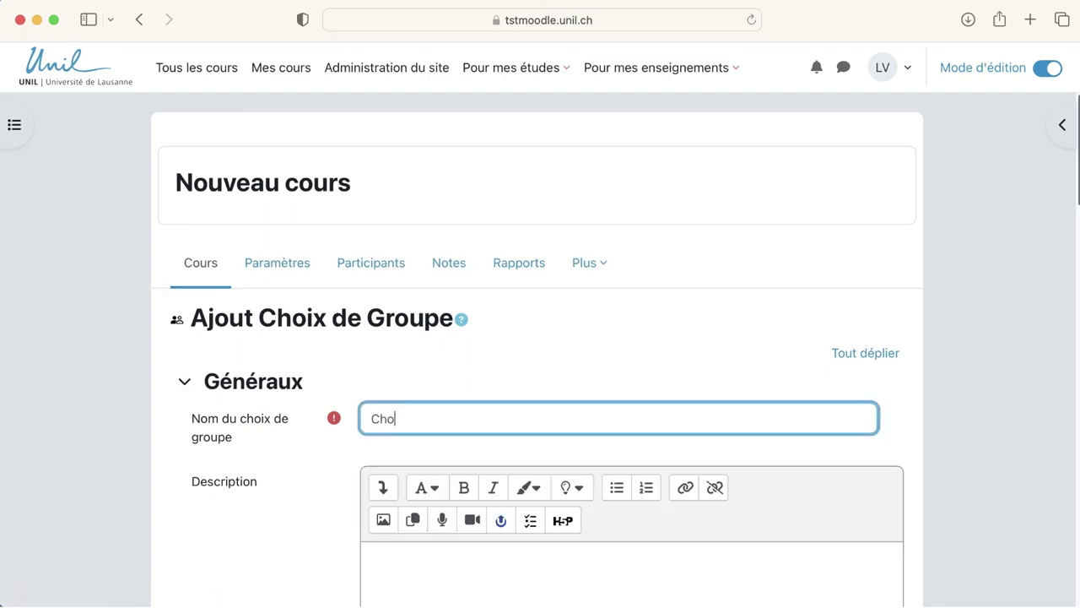
text(ix de groupe)
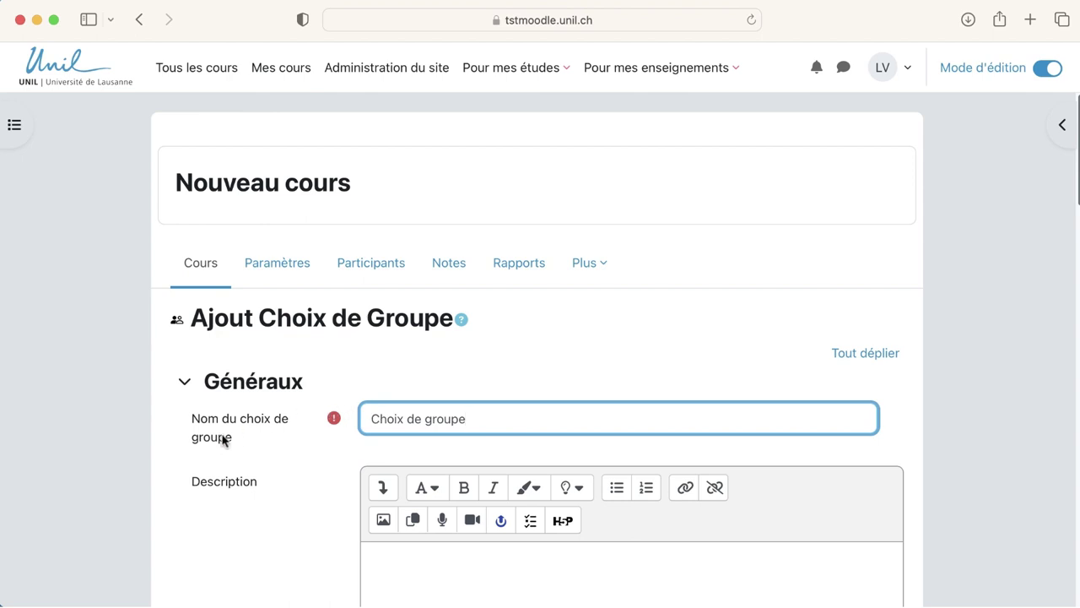
- Review the result publication and confidentiality options, keeping their defaults, and set "Autoriser la modification du choix" to "Oui"
scroll(223, 438, down, 5)
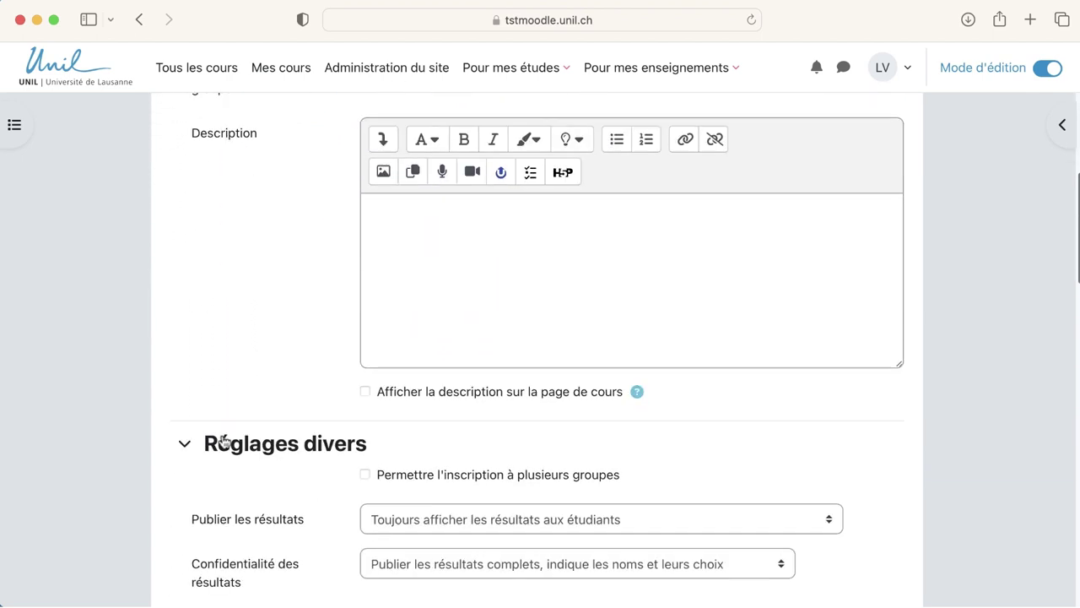
scroll(223, 441, down, 1)
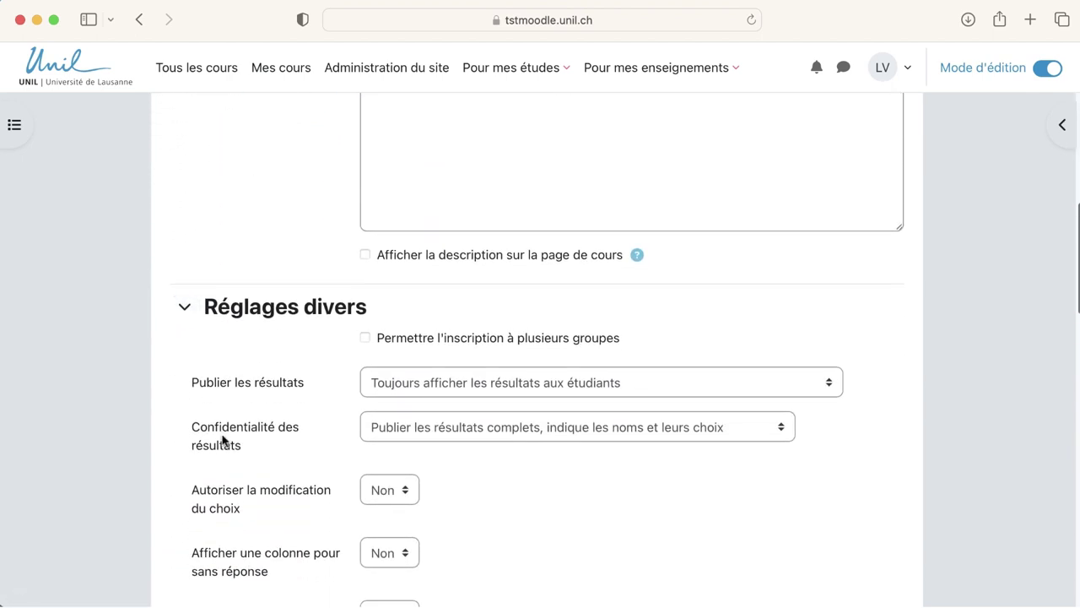
click(416, 386)
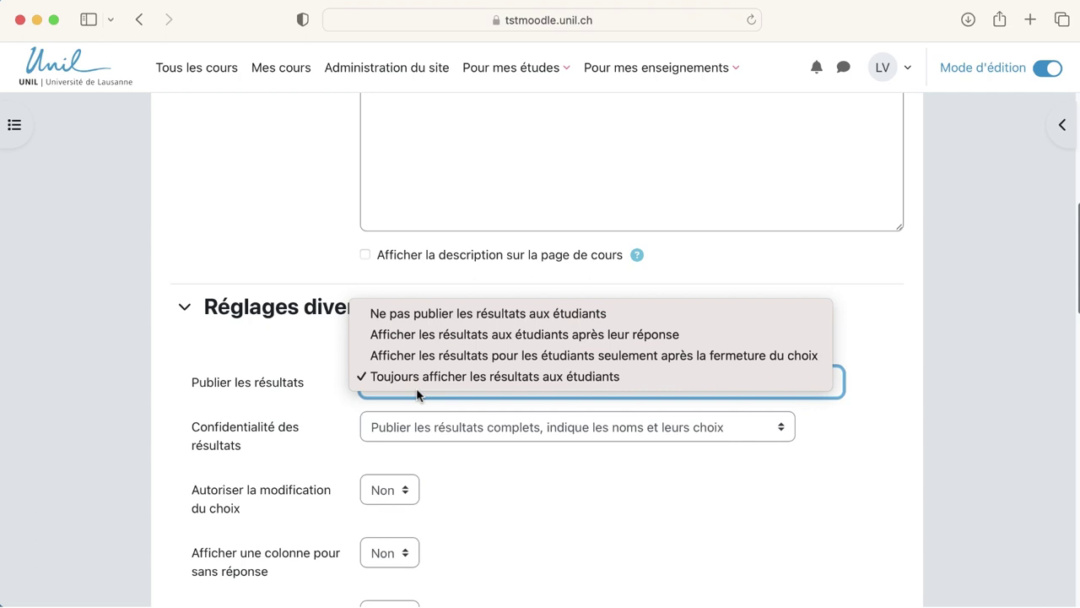
click(423, 432)
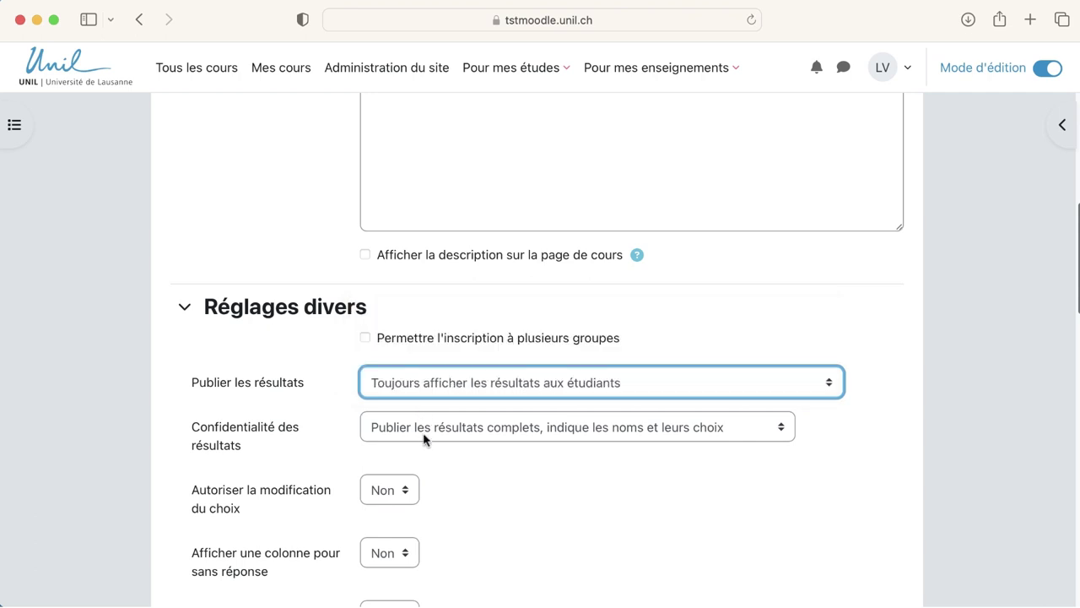
click(423, 429)
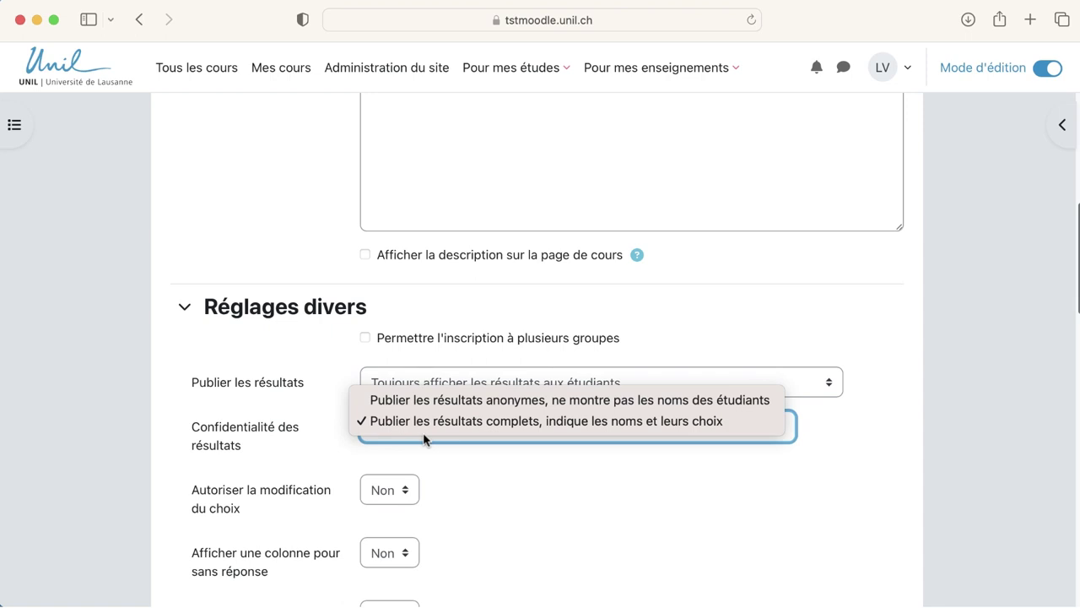
click(402, 497)
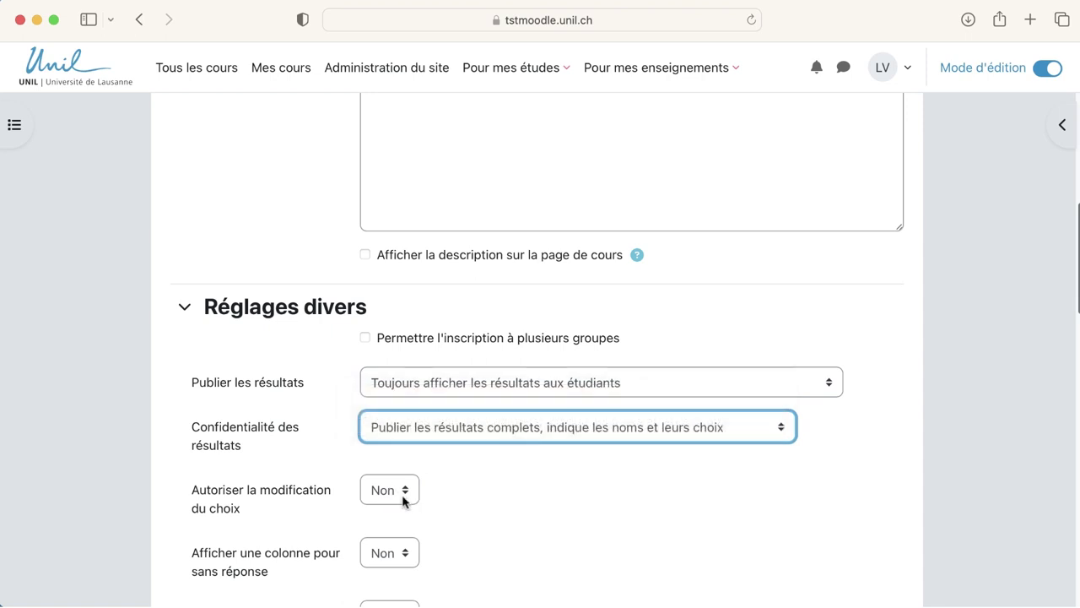
click(403, 498)
click(389, 505)
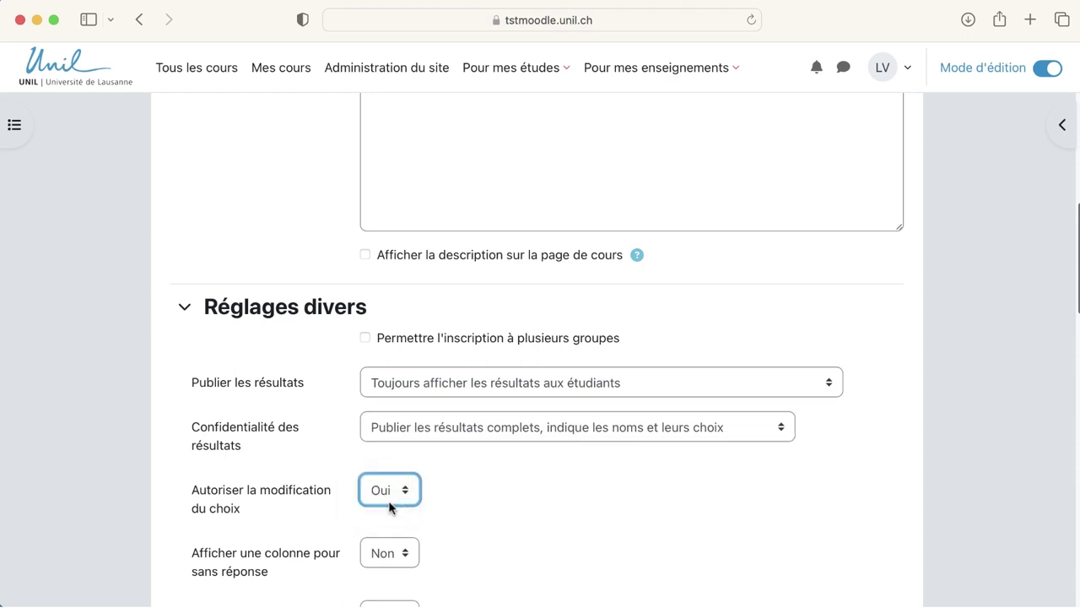
- Add Groupe 1 to the selected groups of the group choice activity
scroll(543, 508, down, 5)
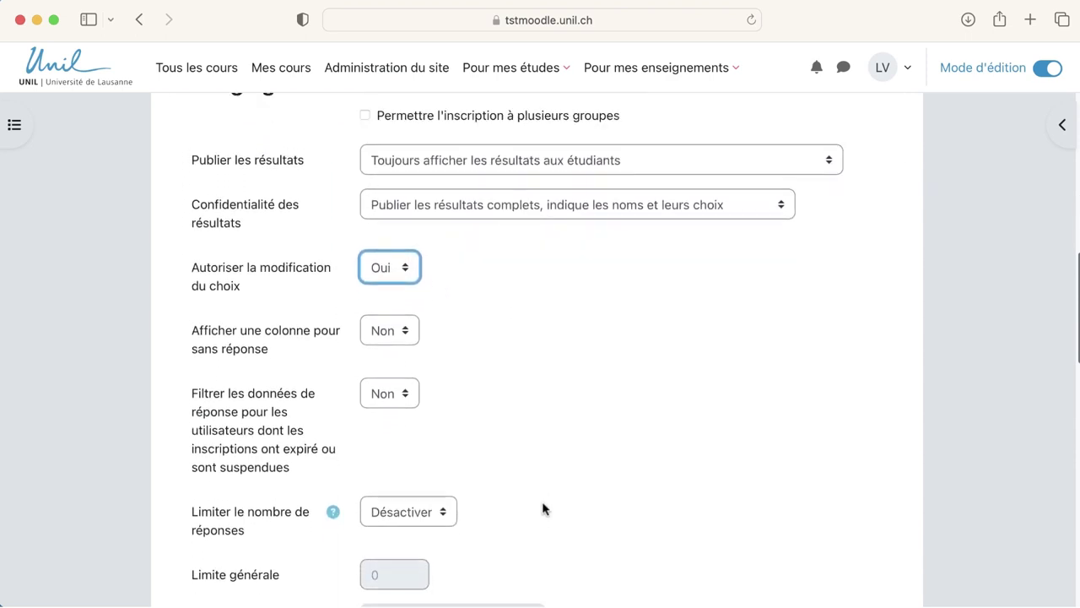
scroll(543, 508, down, 5)
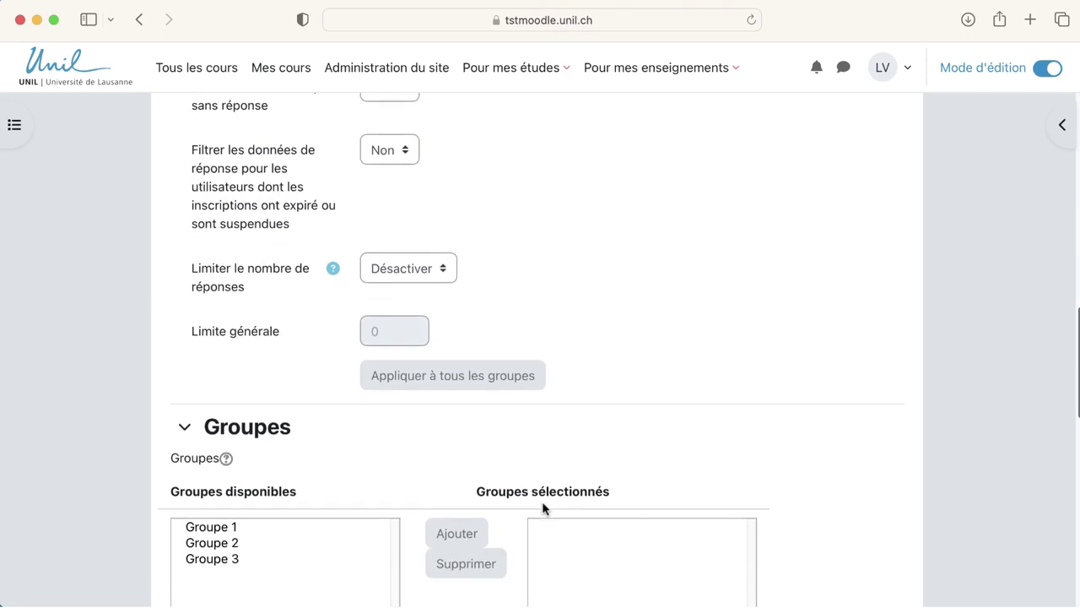
scroll(543, 508, down, 4)
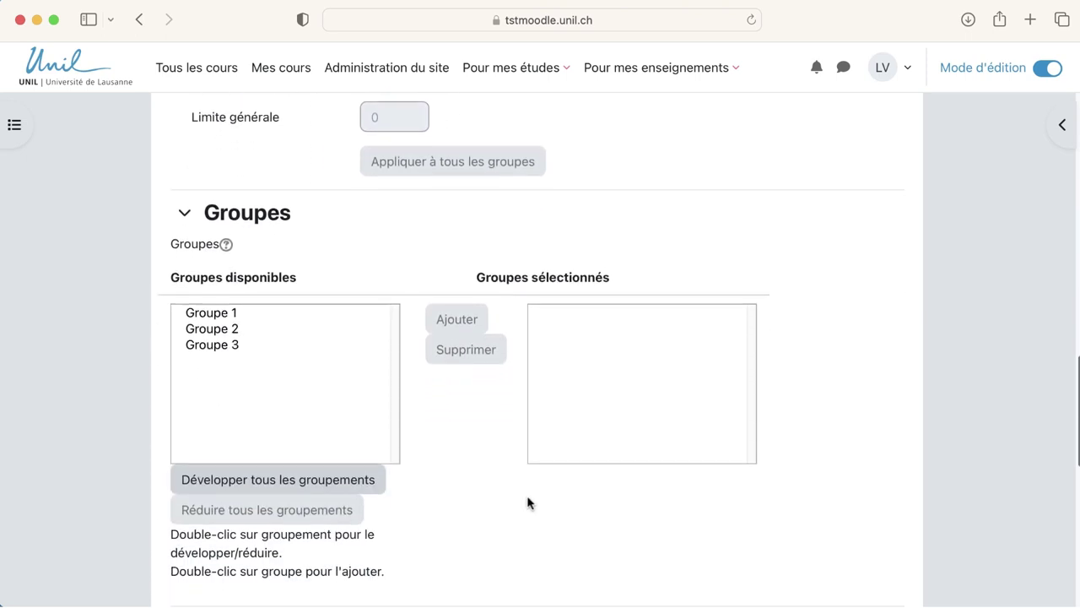
click(306, 314)
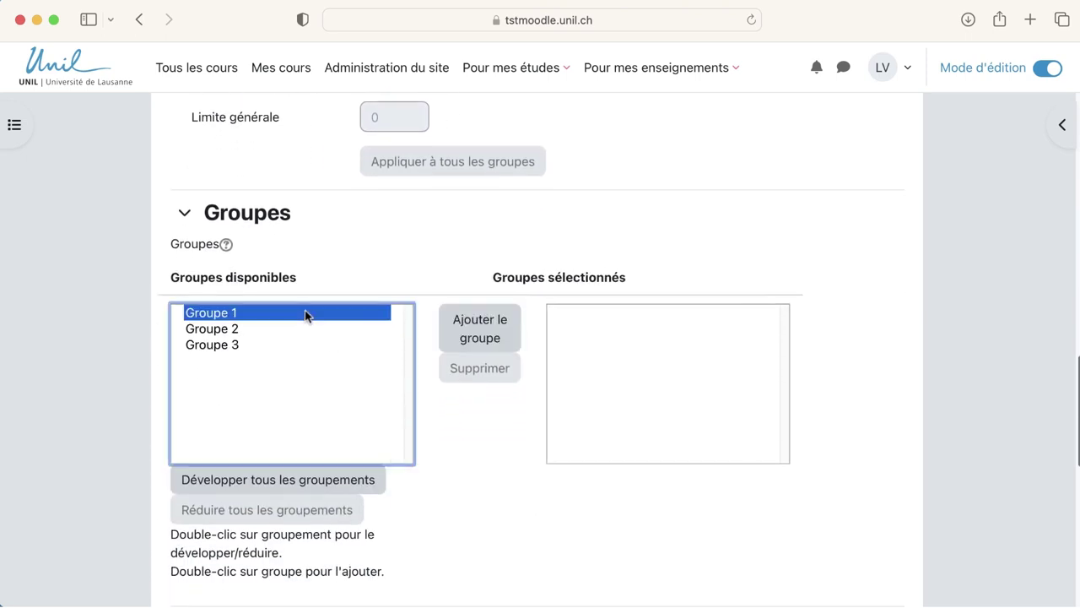
click(480, 328)
- Expand the "Restreindre la réponse à cette période" settings and look over the rest of the activity form
scroll(492, 328, down, 6)
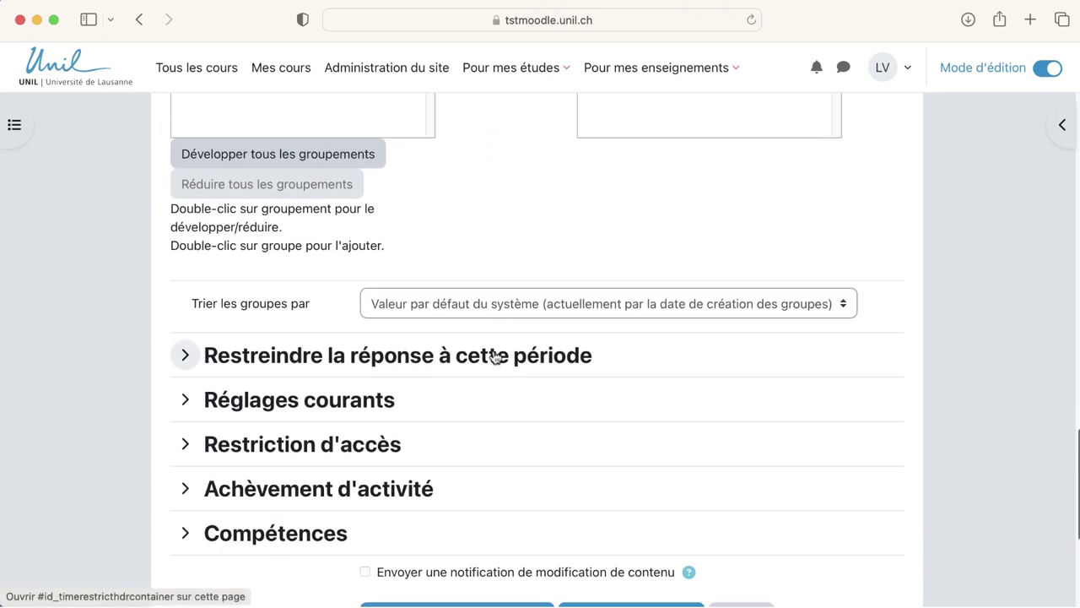
click(496, 355)
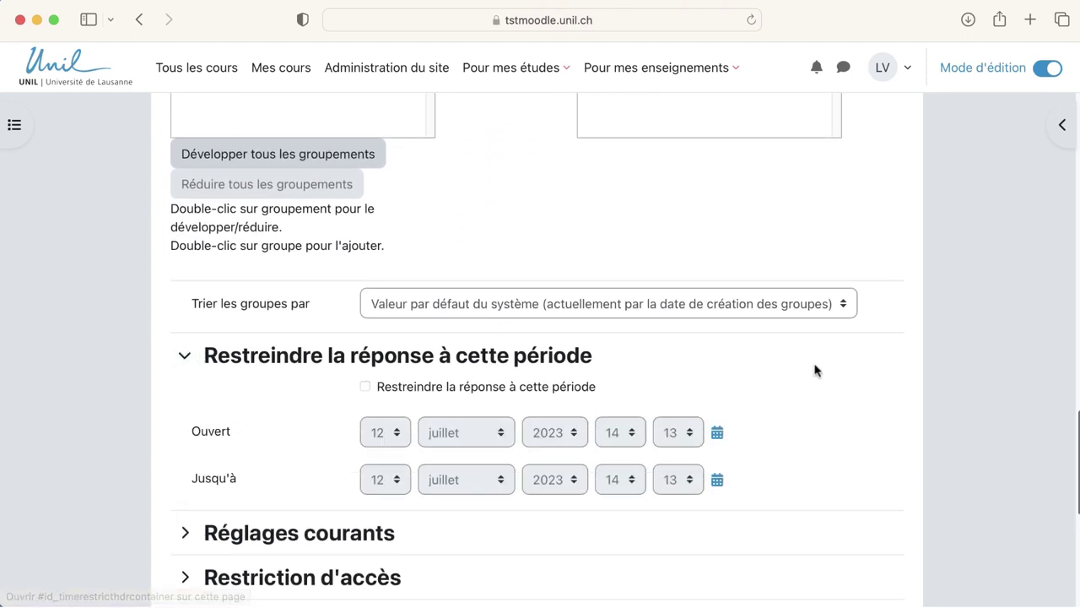
scroll(910, 410, down, 3)
scroll(909, 410, down, 3)
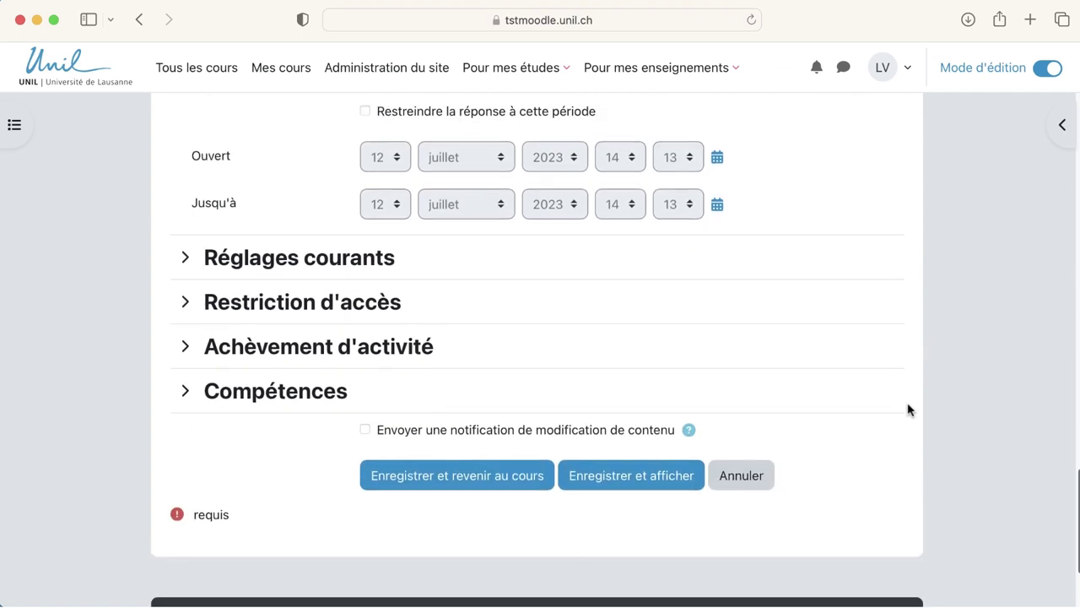